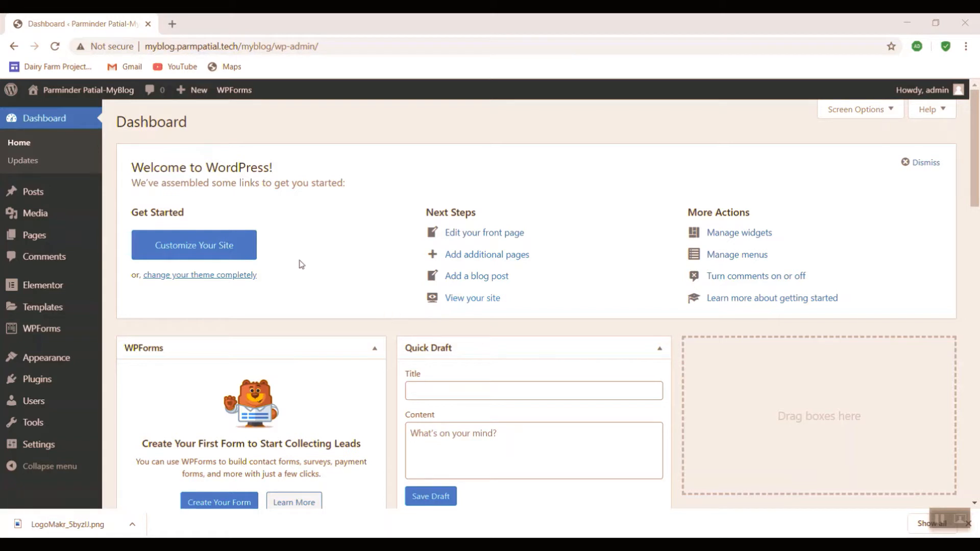
- Search Google for "free logomaker" in a new browser tab
click(172, 23)
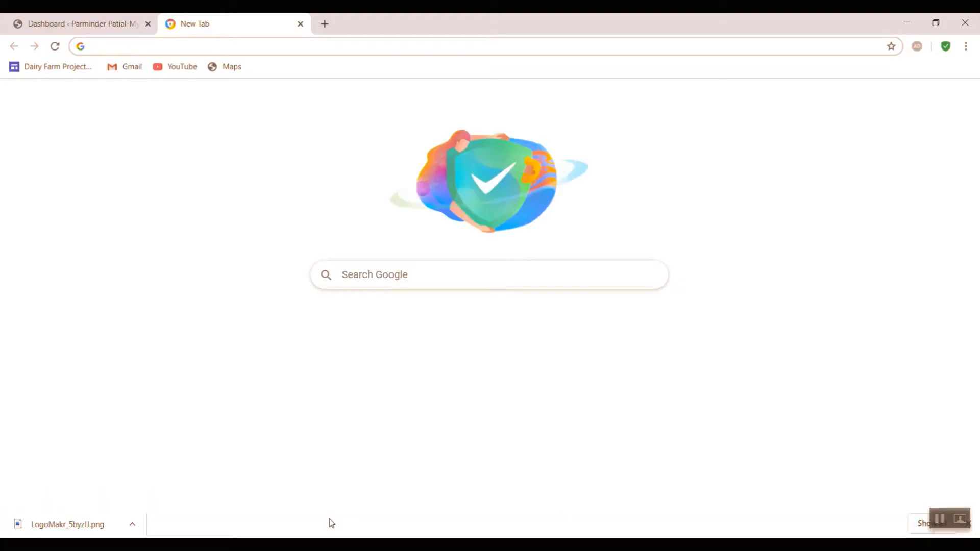
click(257, 46)
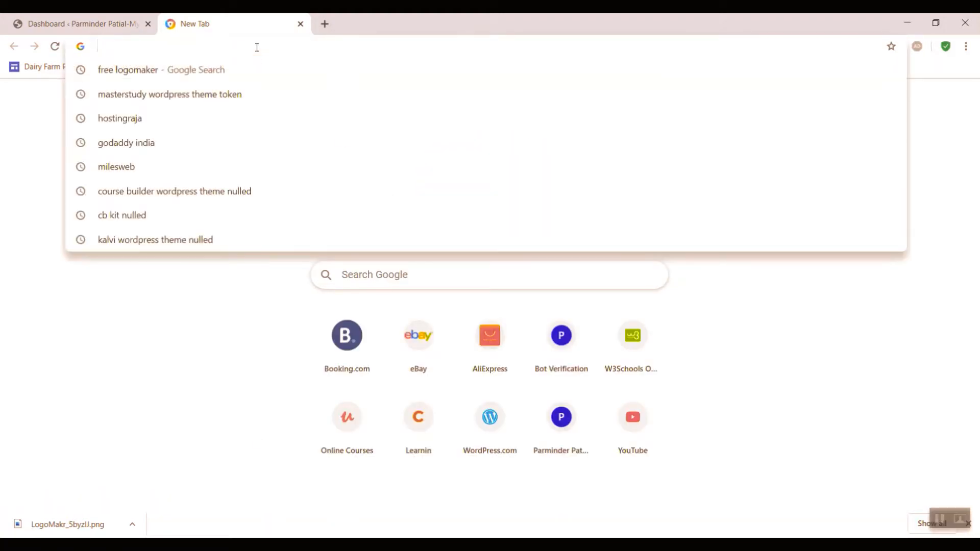
click(125, 70)
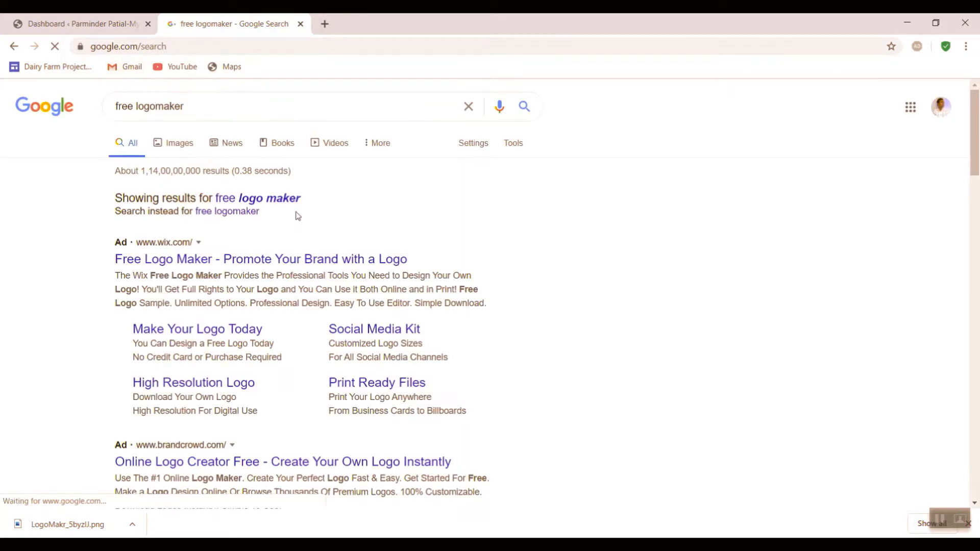
- Open the logomakr.com Free Logo Maker site from the search results and dismiss its introductory video
scroll(296, 214, down, 1)
scroll(232, 223, down, 2)
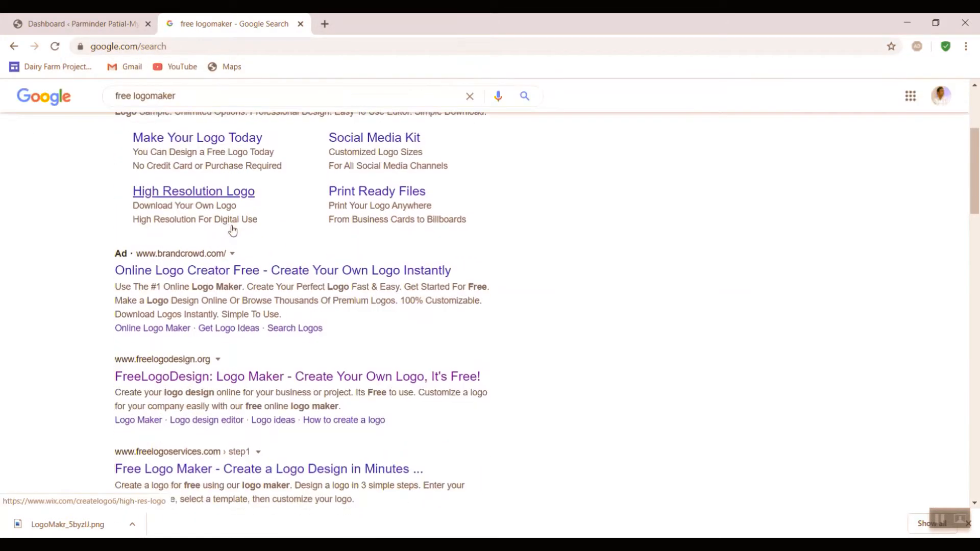
scroll(250, 206, down, 2)
scroll(250, 207, down, 2)
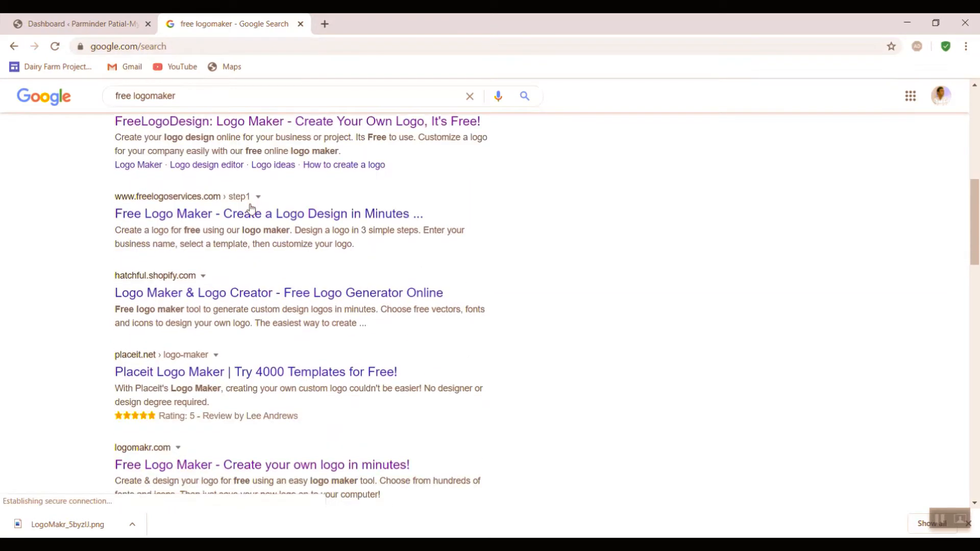
scroll(252, 208, down, 2)
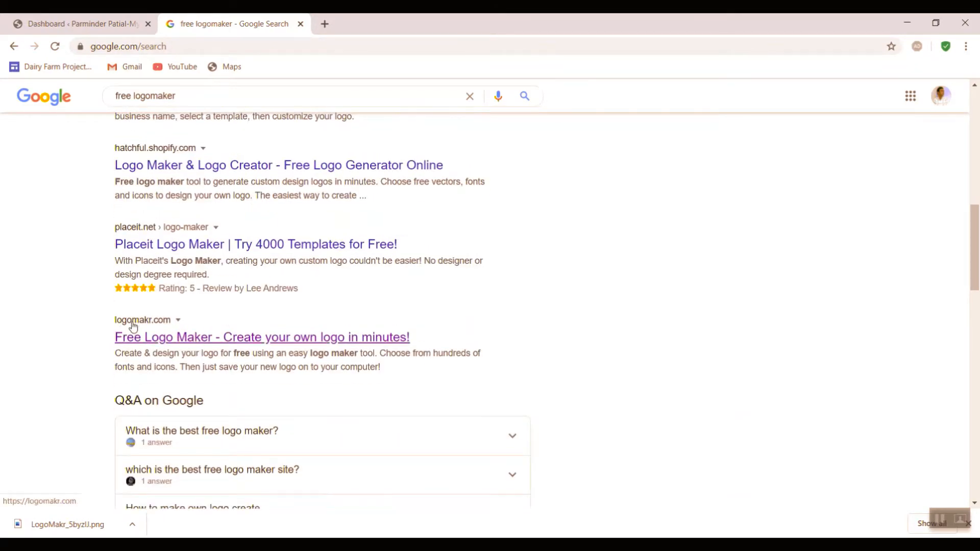
click(163, 340)
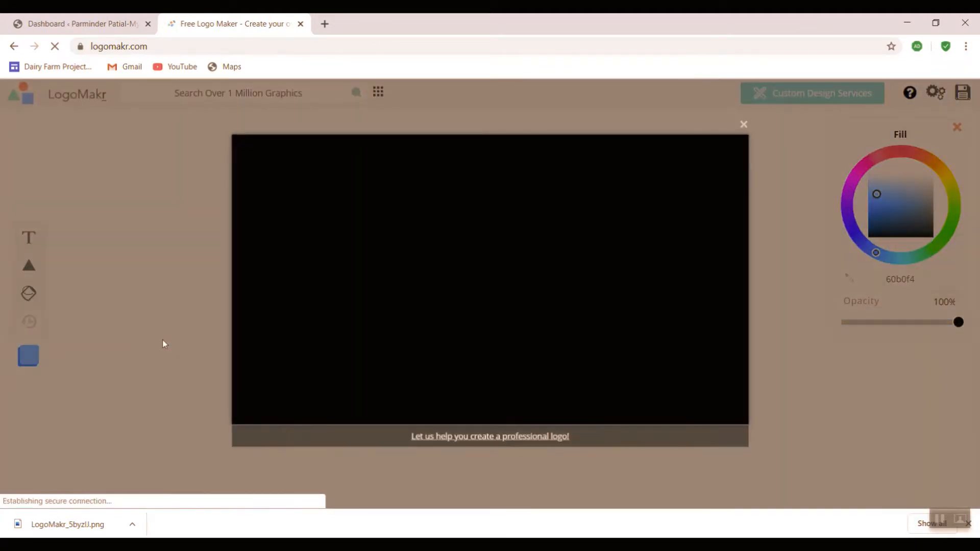
click(744, 124)
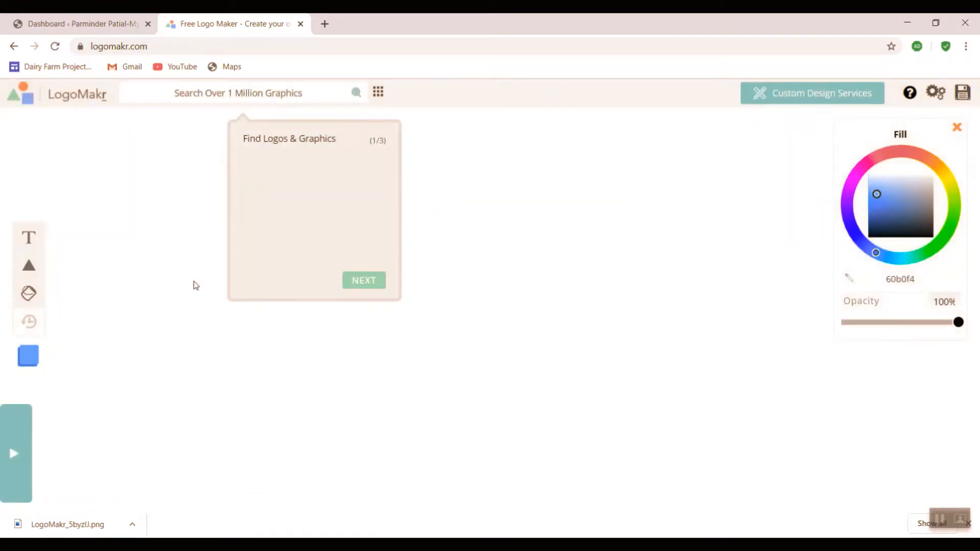
- Search the LogoMakr graphics library for "compass"
click(232, 92)
click(255, 86)
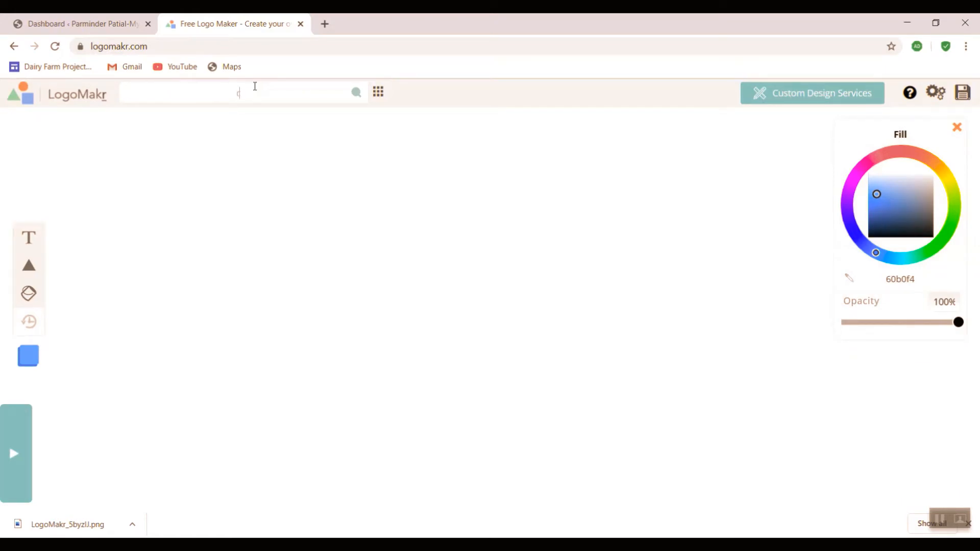
text(com)
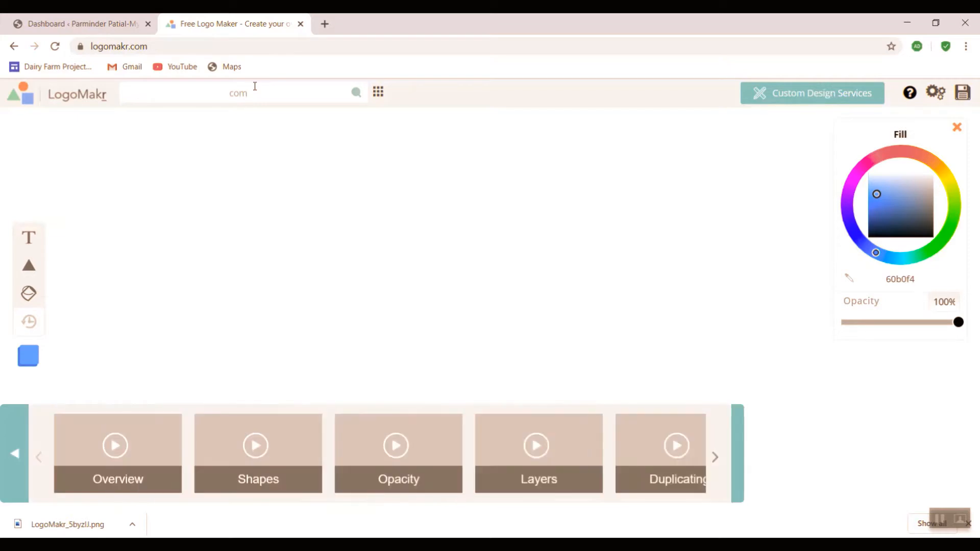
text(pass)
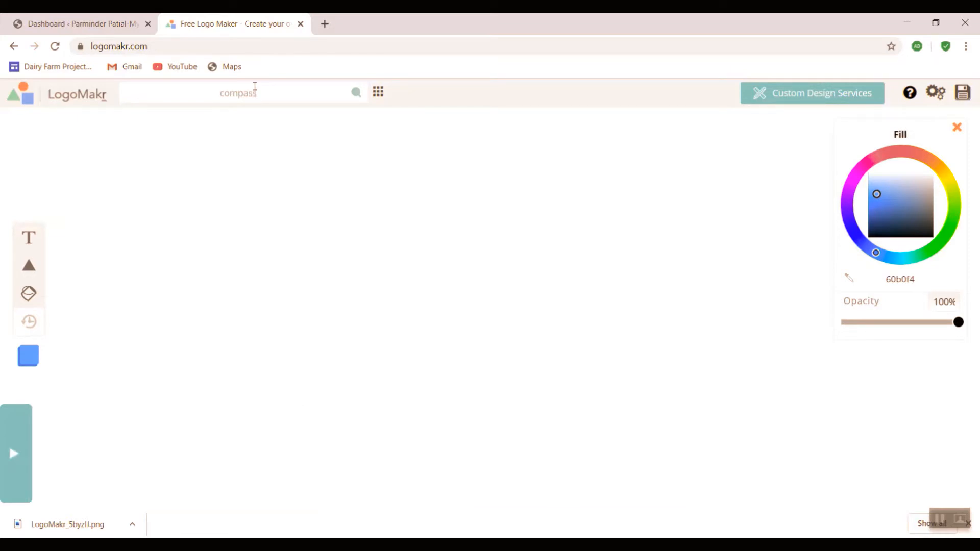
key(Return)
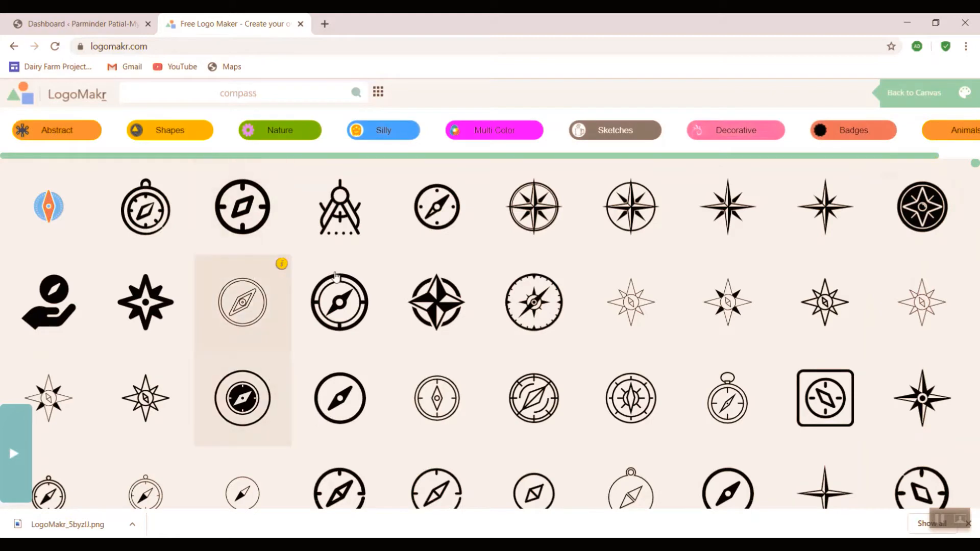
- Add the graphic of a hand holding a compass to the canvas and shrink it to about 56.5 by 57.2 px
scroll(466, 327, down, 6)
scroll(466, 343, down, 10)
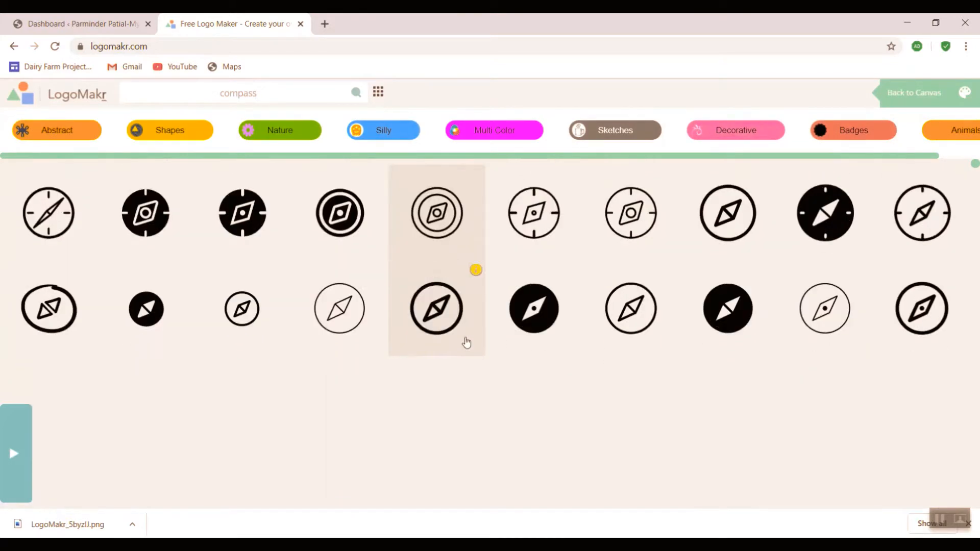
scroll(467, 342, up, 5)
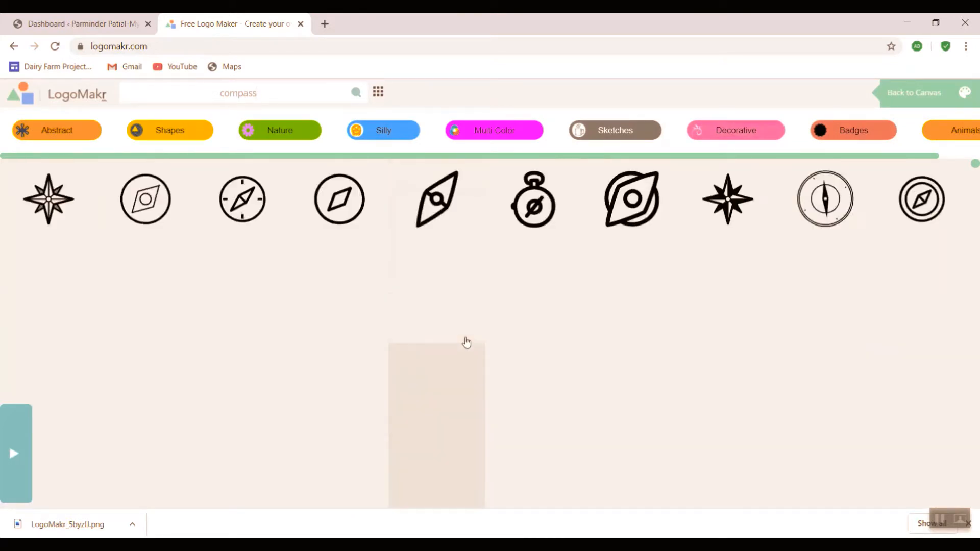
scroll(466, 337, down, 5)
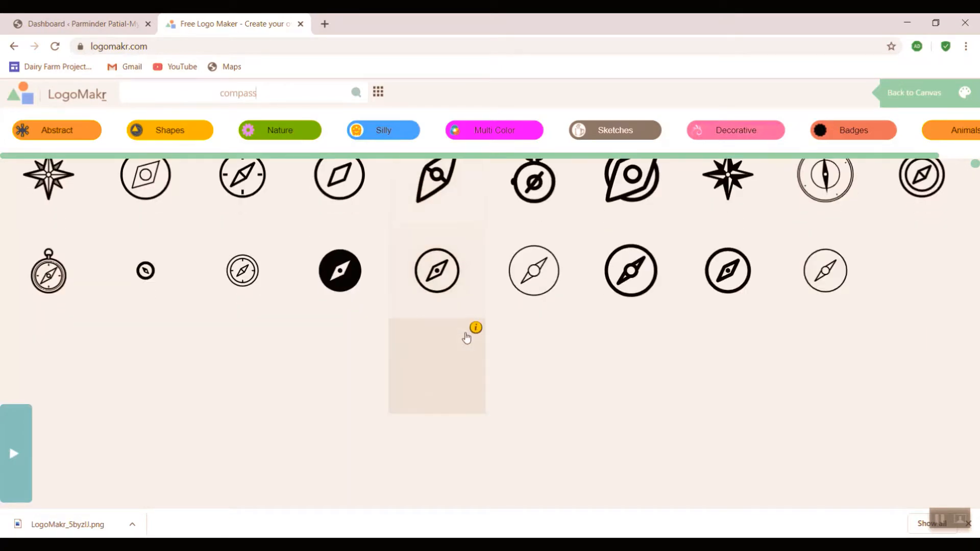
scroll(467, 337, up, 3)
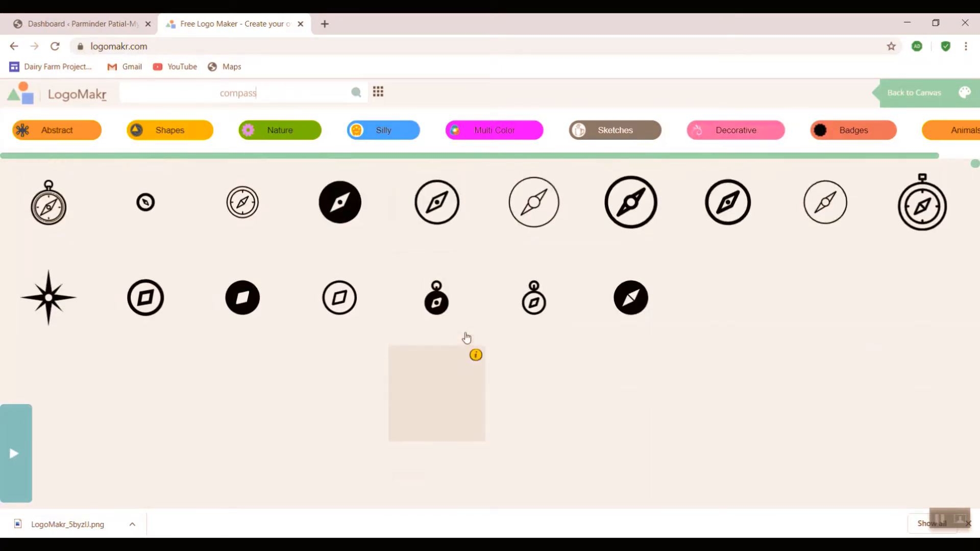
scroll(466, 337, down, 3)
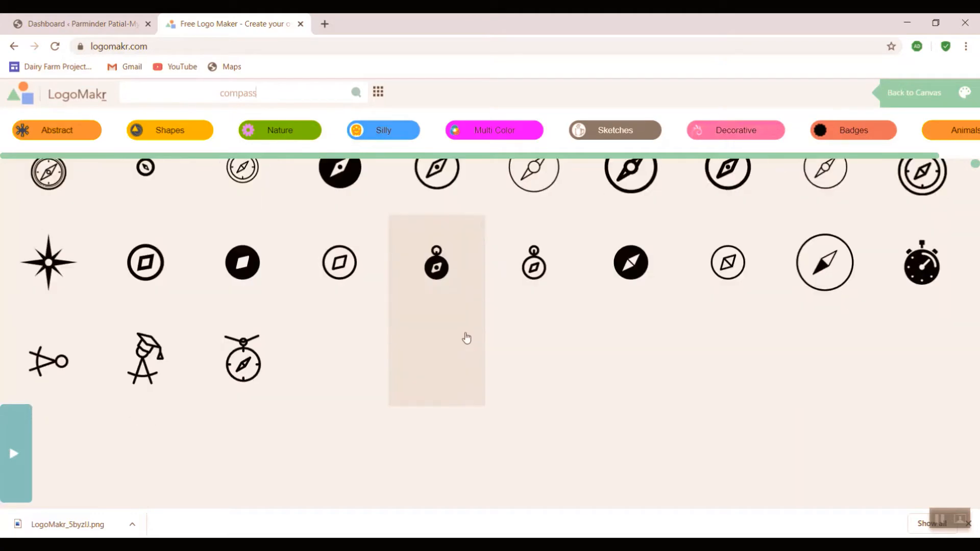
scroll(466, 337, up, 8)
scroll(466, 337, up, 10)
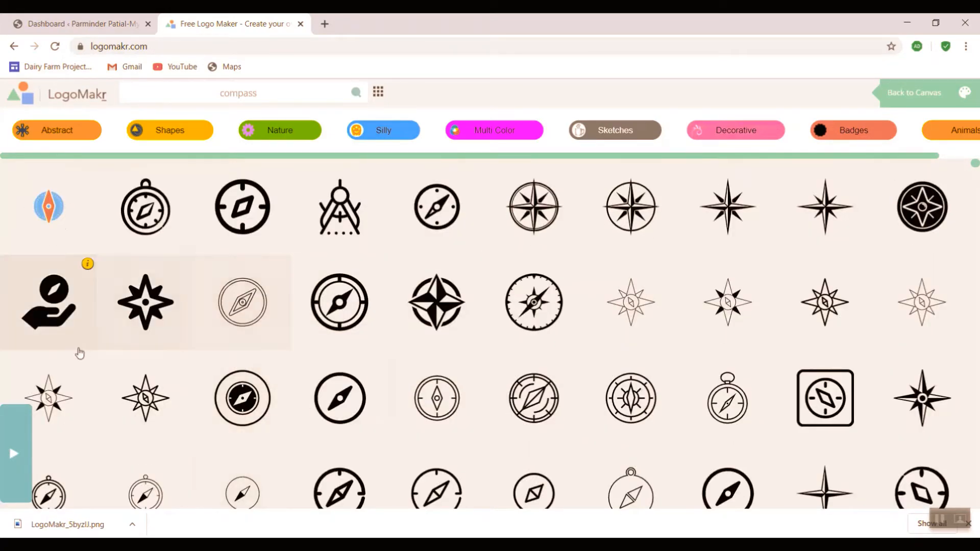
click(48, 311)
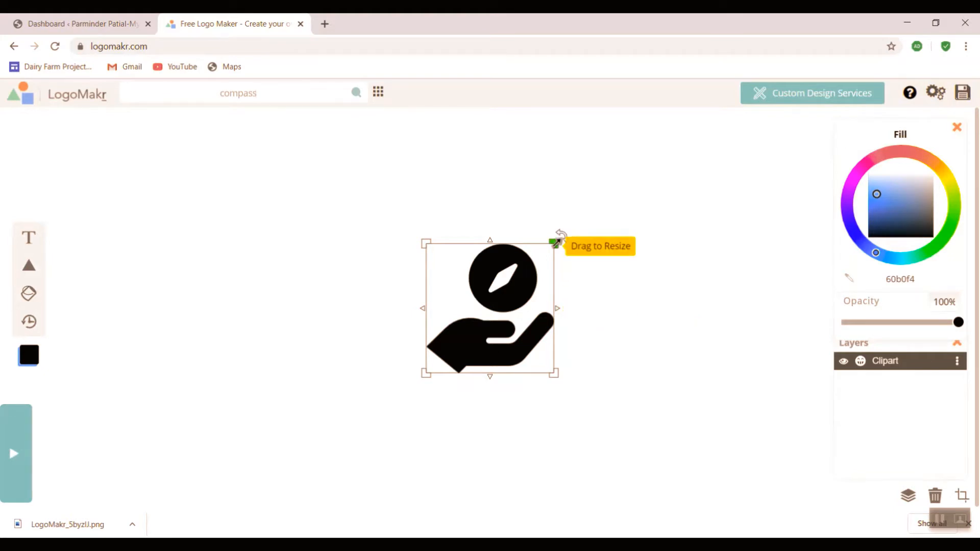
drag(557, 241, 466, 364)
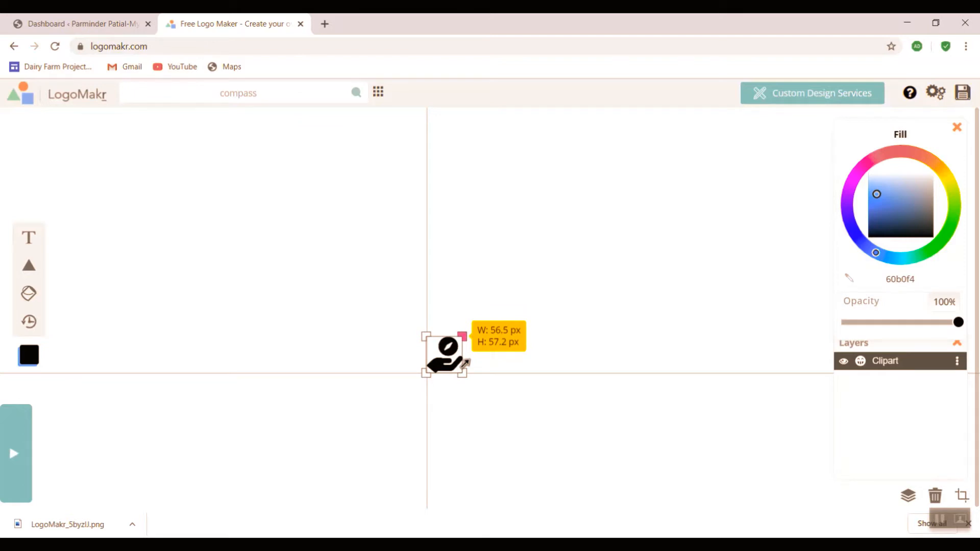
drag(465, 364, 465, 365)
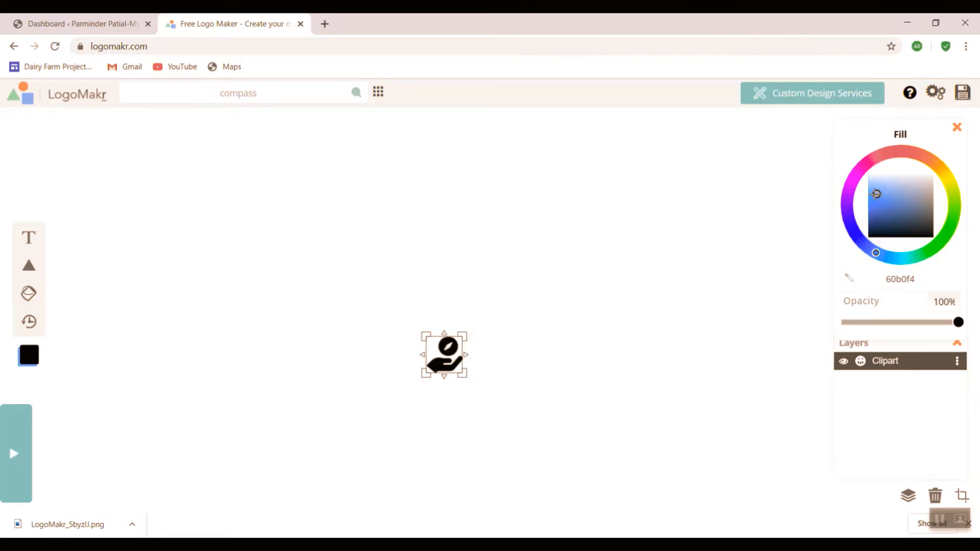
- Set the fill color of the hand-and-compass clipart to white using hex code ffffff
drag(877, 195, 925, 177)
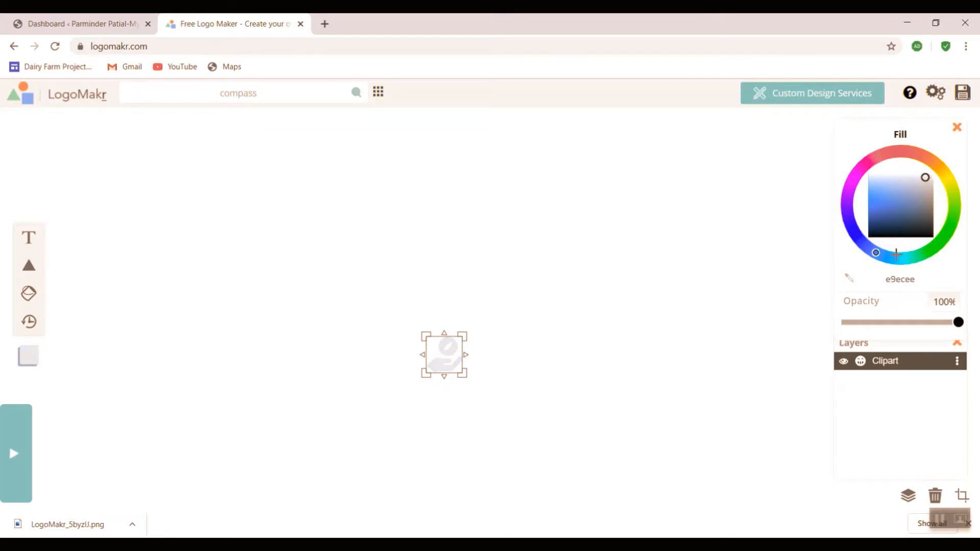
drag(916, 280, 885, 280)
text(ffffff)
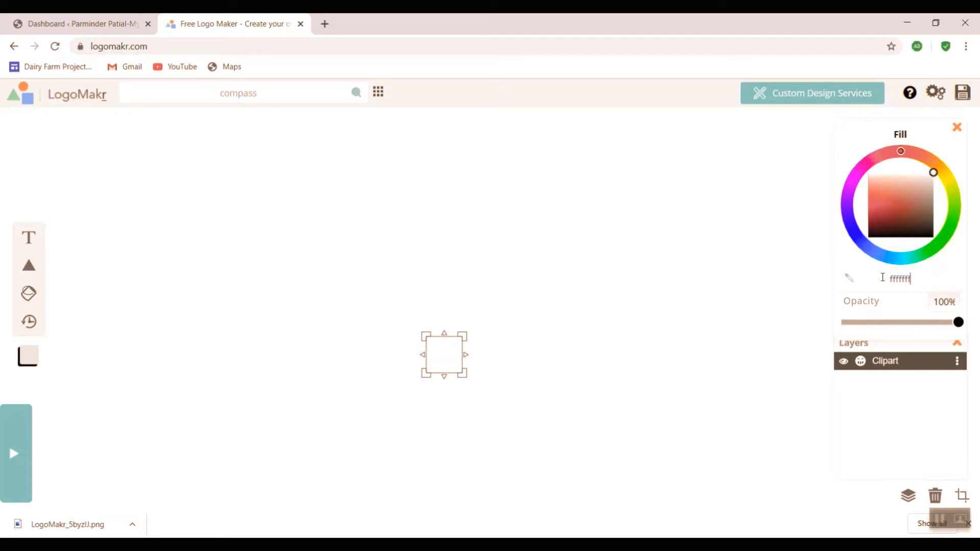
text(ff)
click(575, 370)
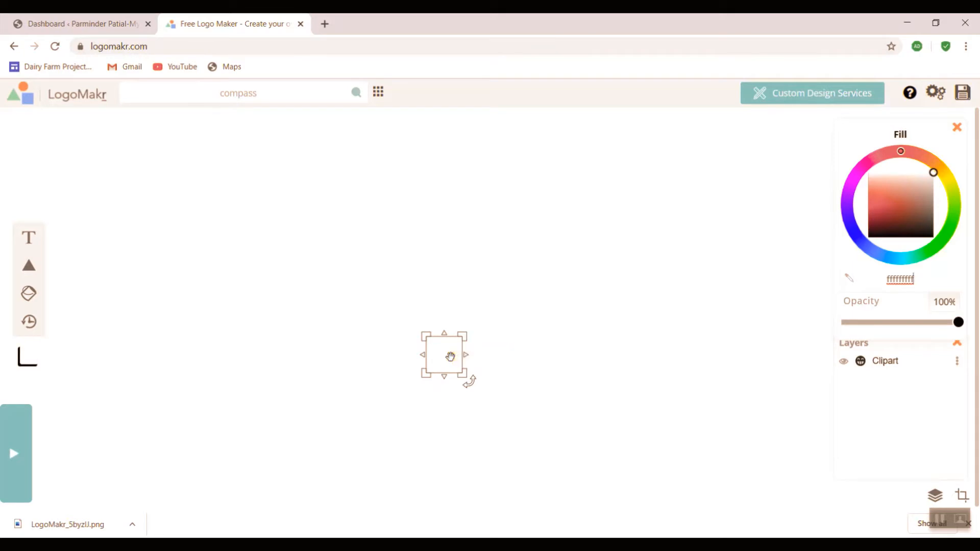
click(451, 357)
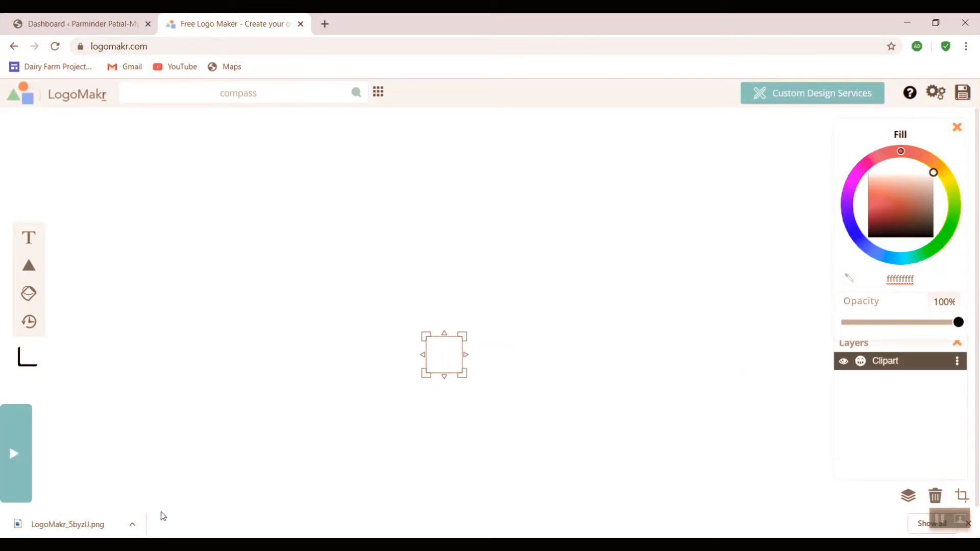
- Save the logo, download it as the free low resolution file, and close the download dialog
click(963, 92)
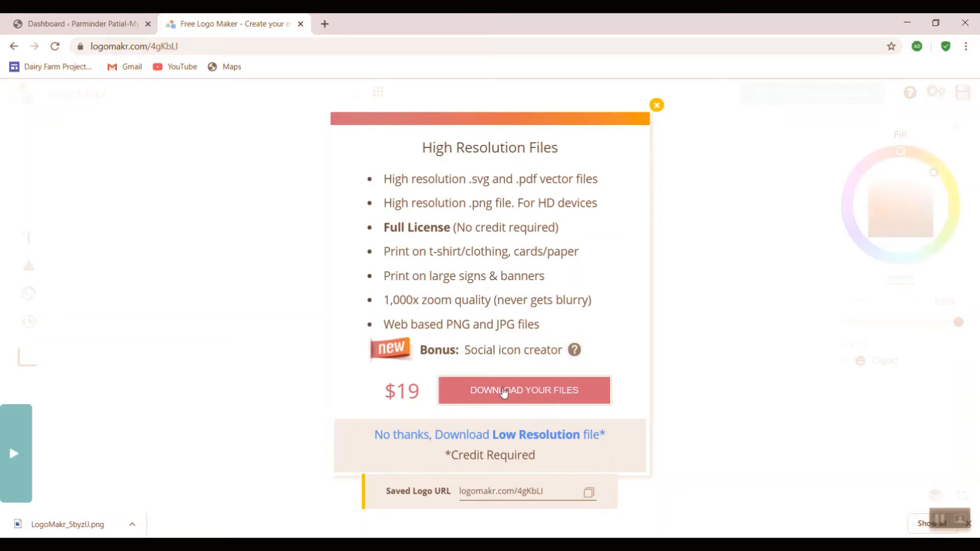
click(504, 392)
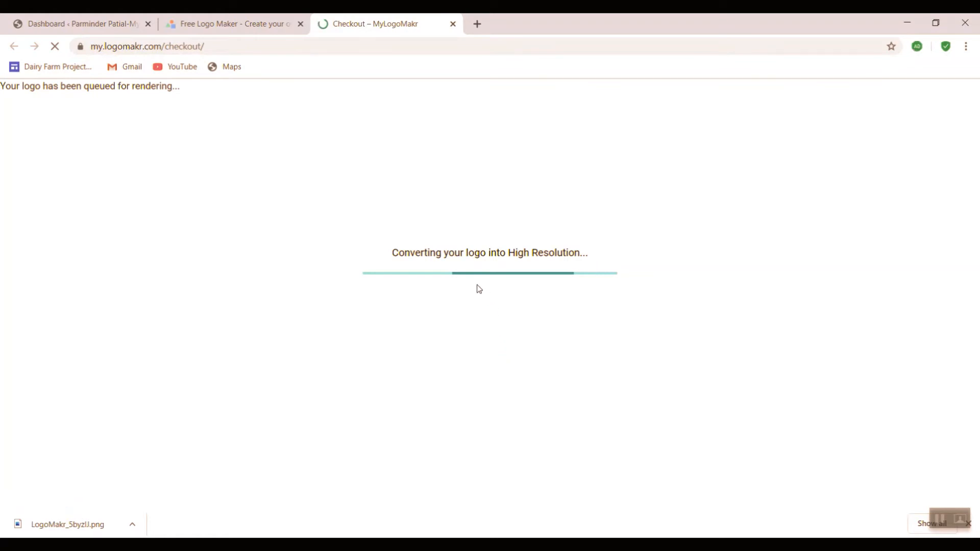
click(455, 24)
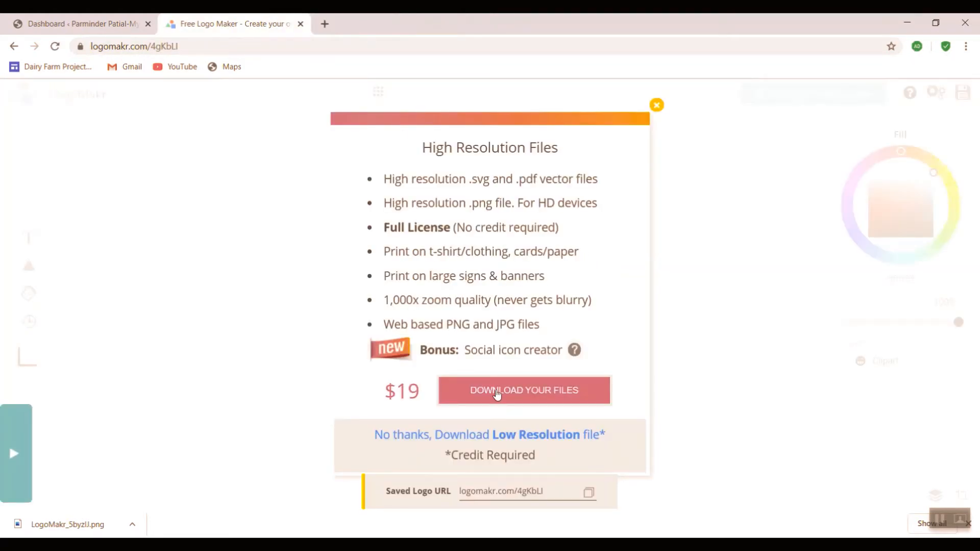
click(400, 438)
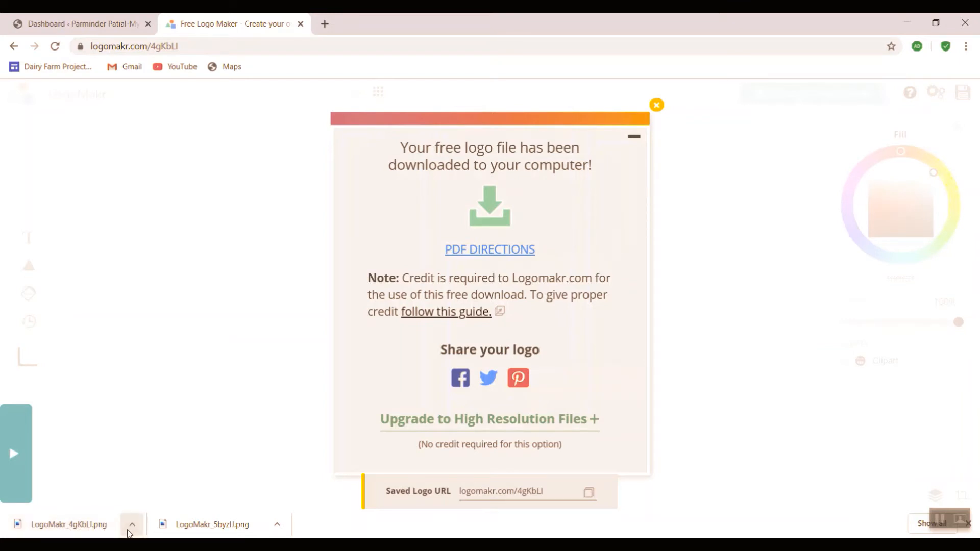
click(657, 104)
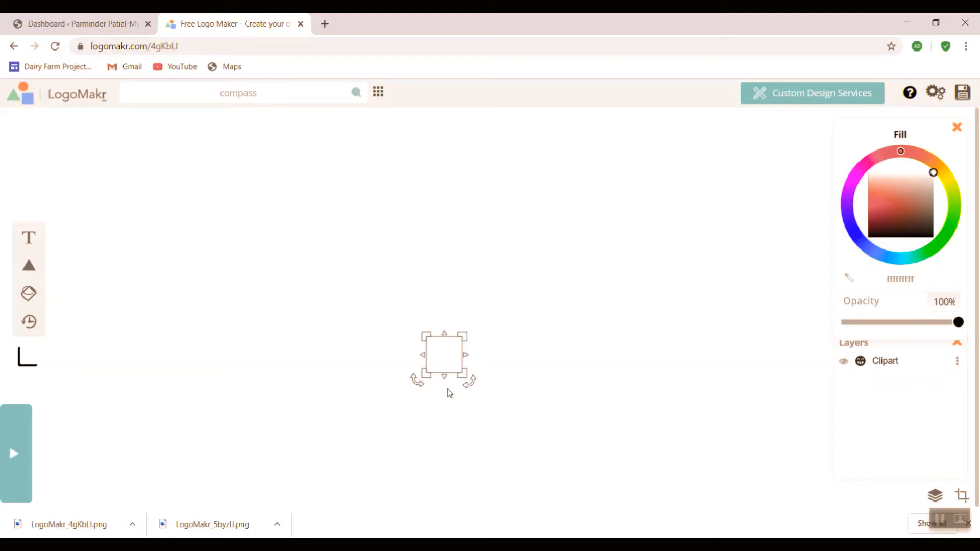
- Enlarge the white hand-and-compass clipart to about twice its size and recolor it dark with fill 241b1b
click(445, 357)
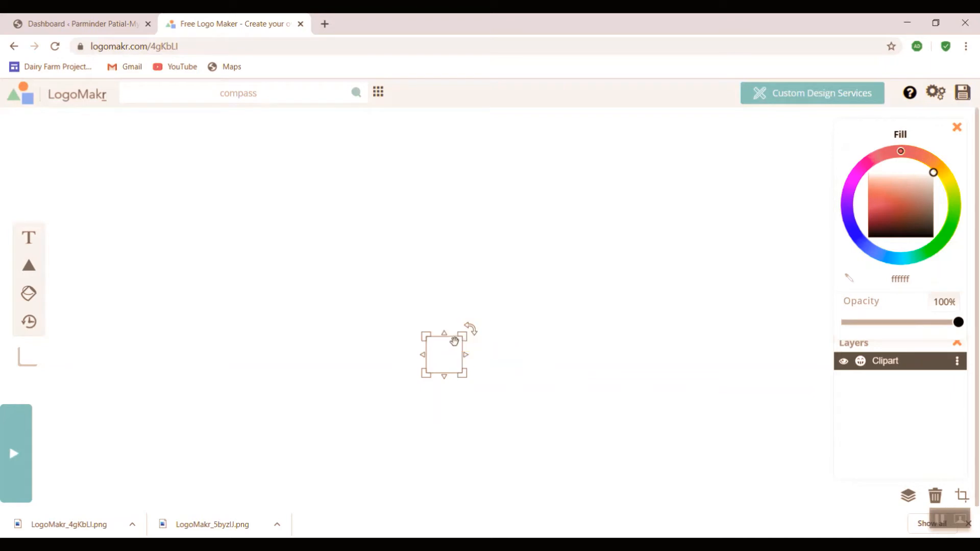
drag(464, 337, 506, 293)
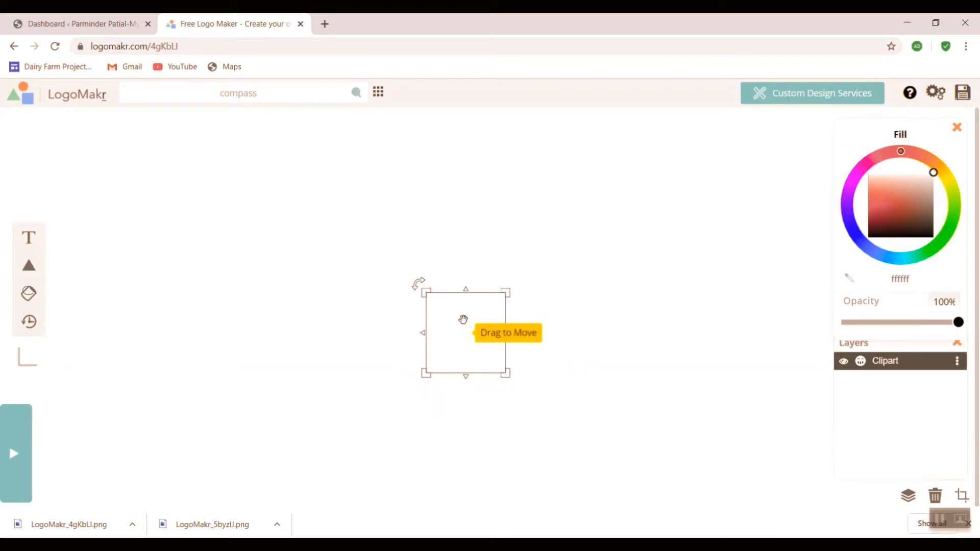
click(923, 229)
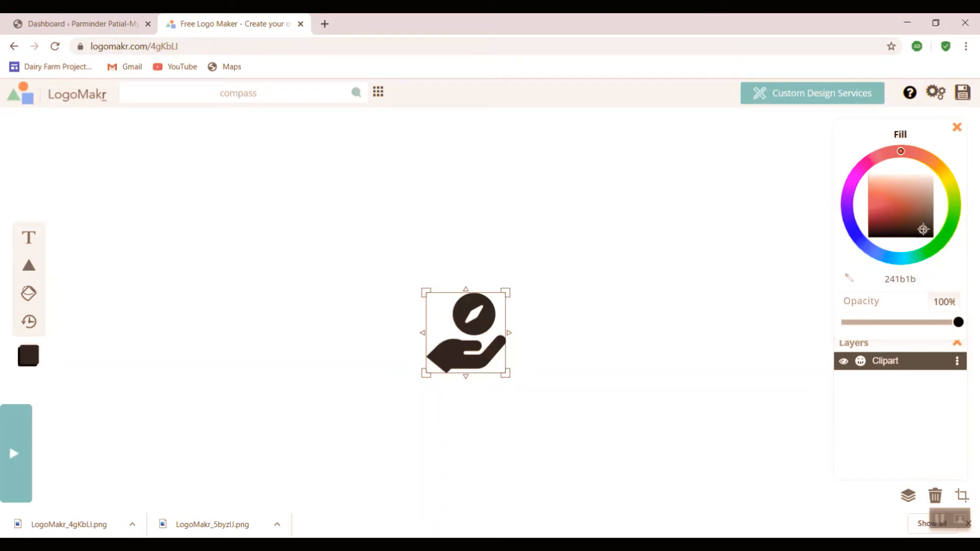
click(499, 372)
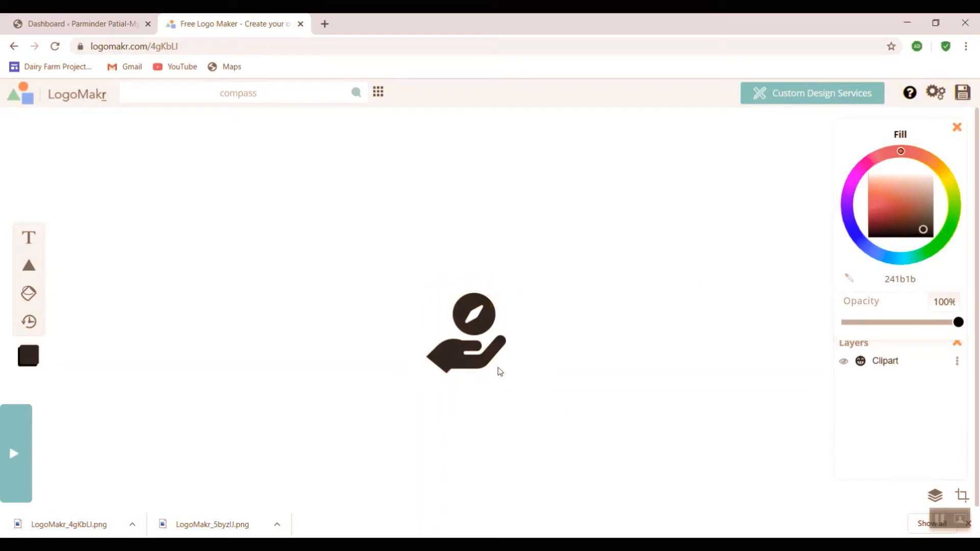
- Delete the hand-and-compass clipart and add the small solid black round compass graphic from the compass search results
right_click(469, 337)
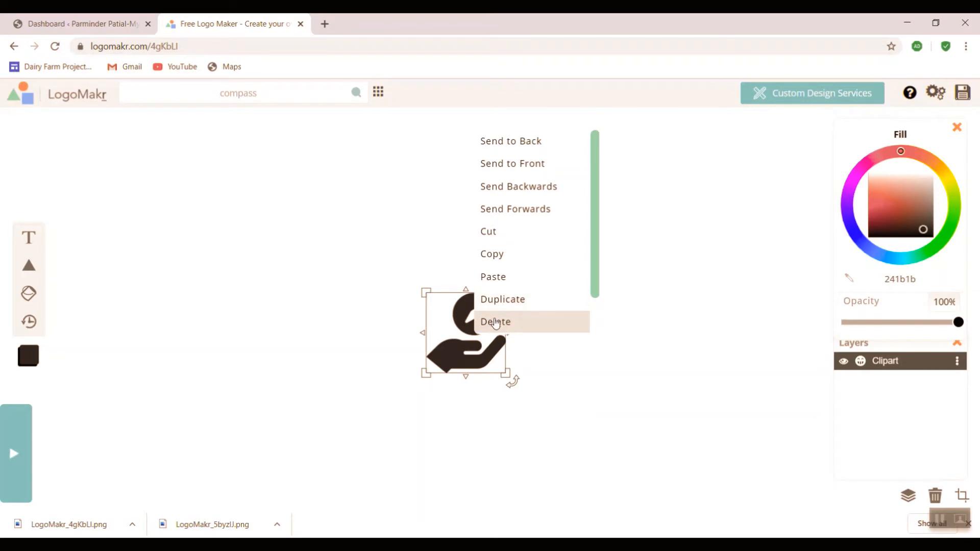
click(495, 324)
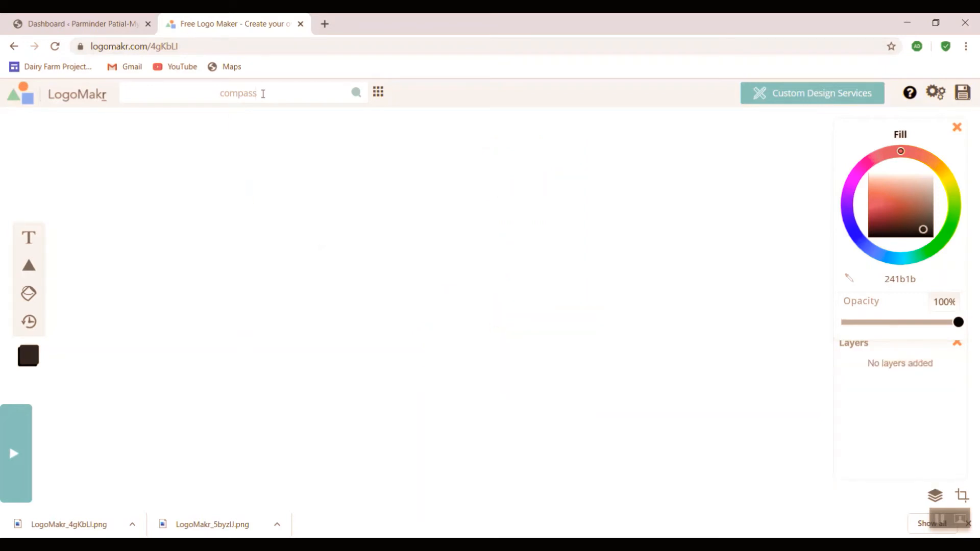
click(263, 94)
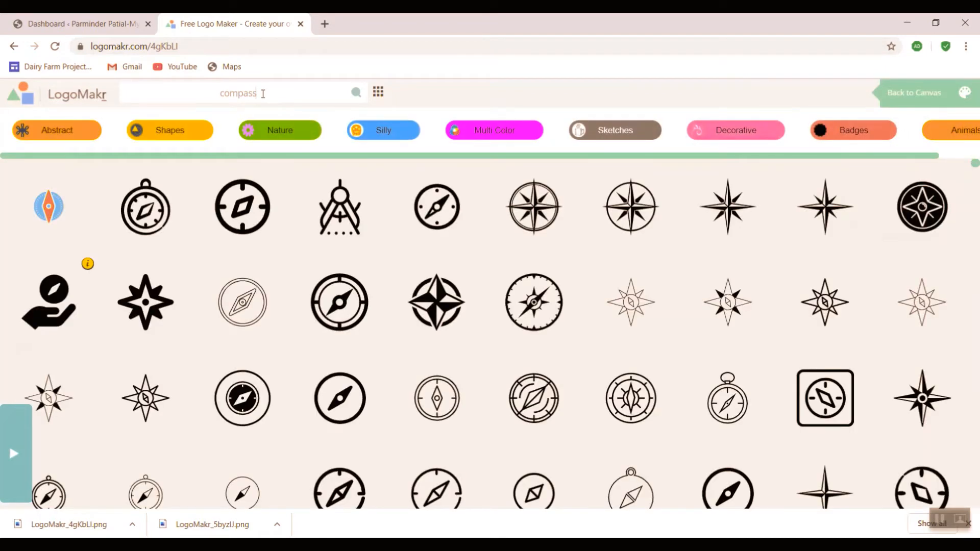
scroll(226, 315, down, 2)
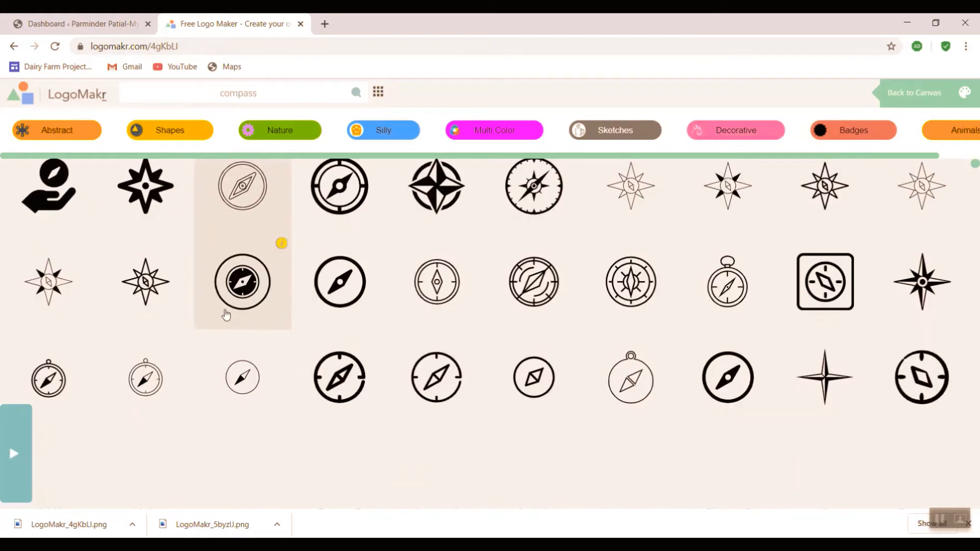
scroll(226, 315, down, 7)
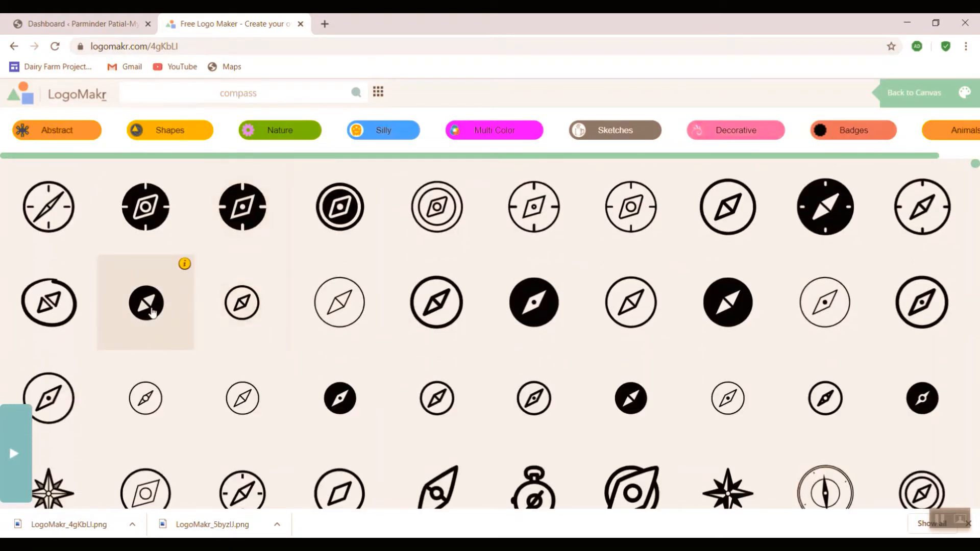
click(148, 305)
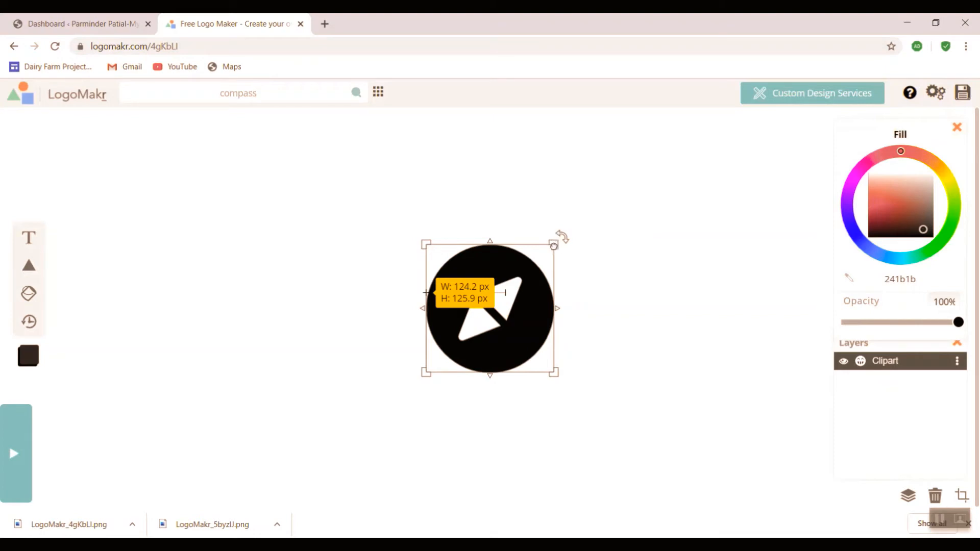
- Shrink the round compass clipart proportionally to about a third of its size
click(631, 317)
click(531, 307)
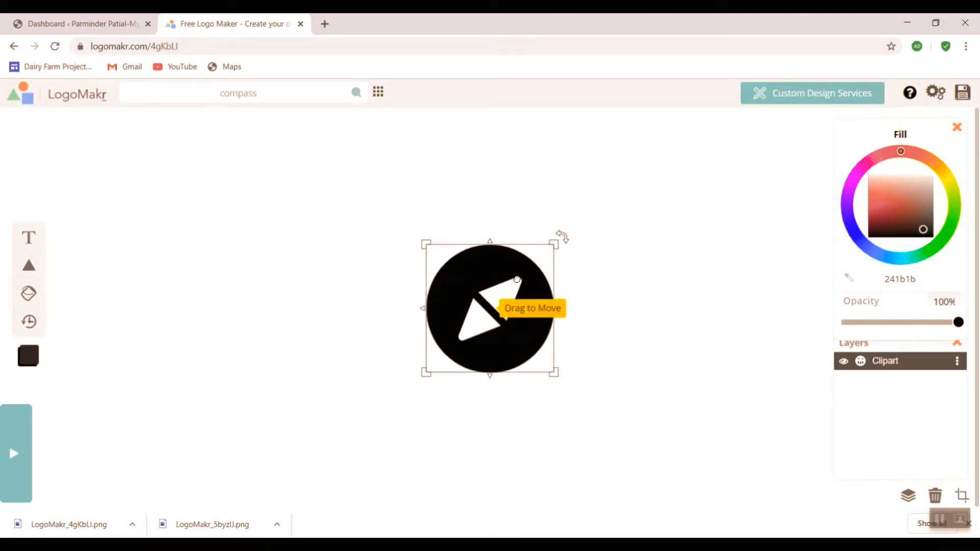
drag(556, 244, 469, 331)
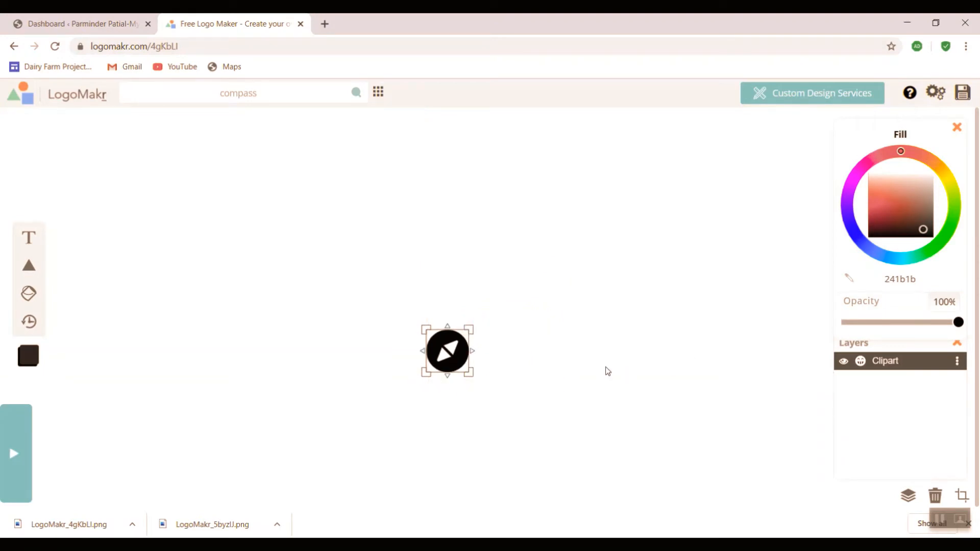
- Save the round compass logo, download it as the free low resolution file, and close the logo maker page
click(964, 94)
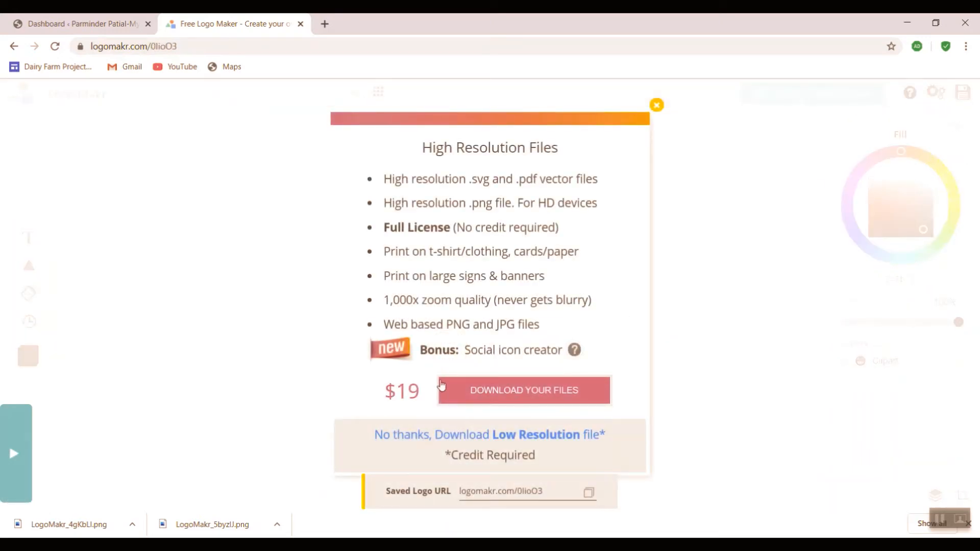
click(400, 437)
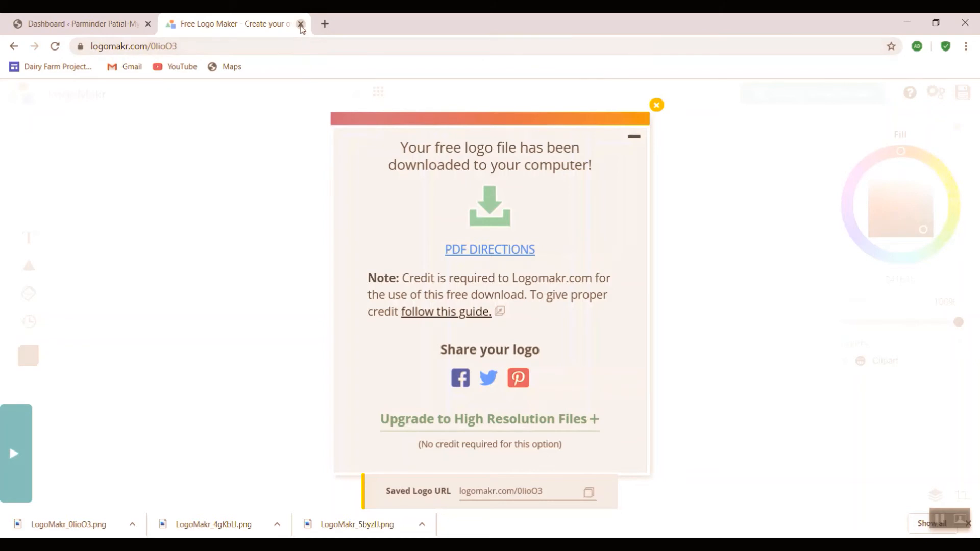
click(301, 24)
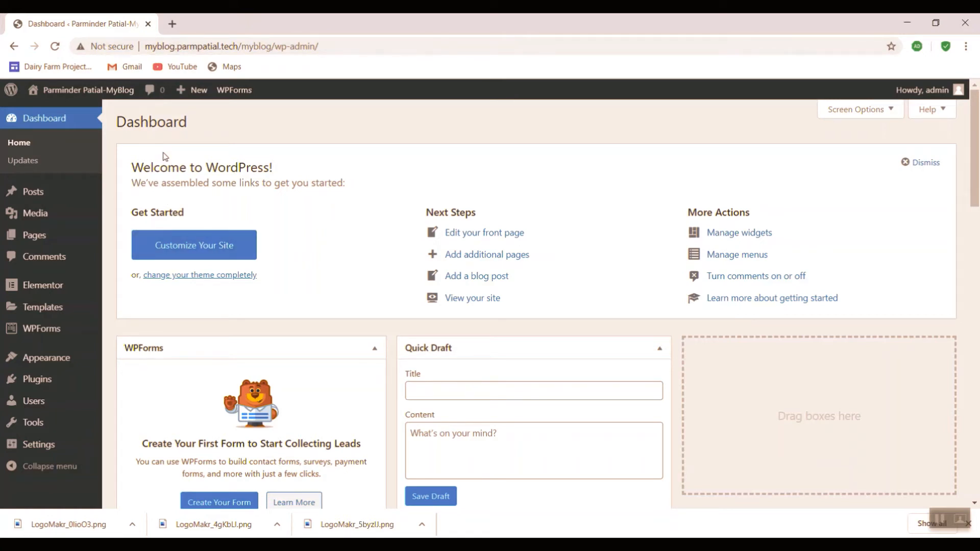
- In the WordPress dashboard, open the theme customizer's Site title/tagline/logo settings
mouse_move(60, 362)
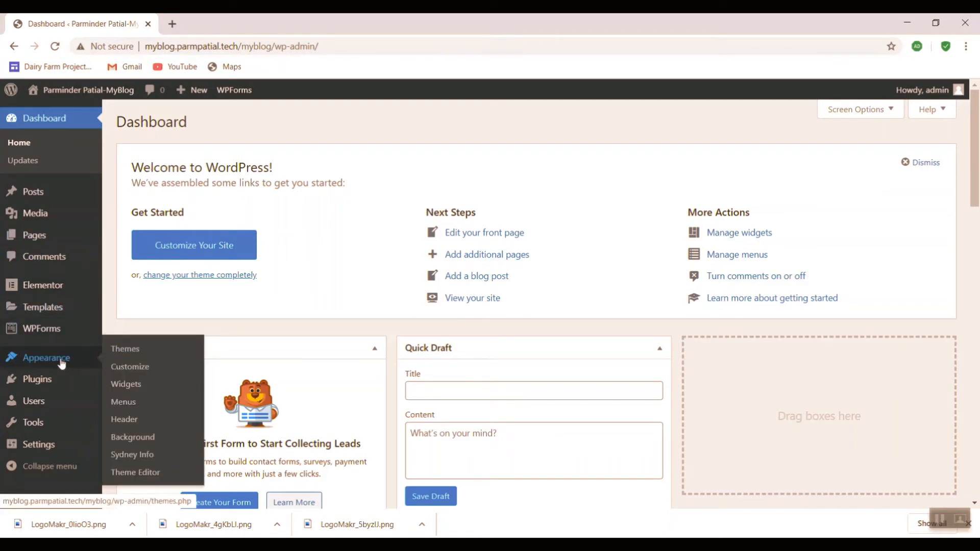
click(132, 367)
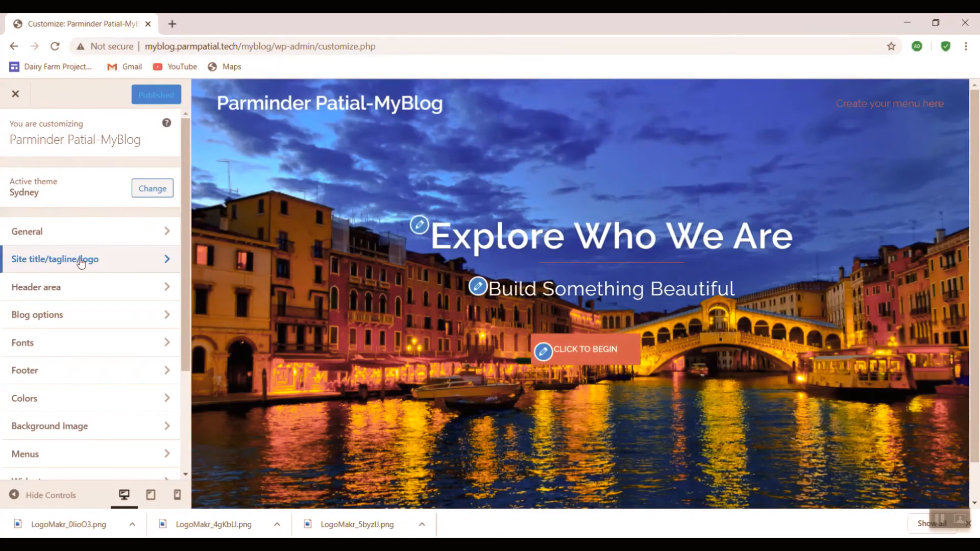
click(81, 260)
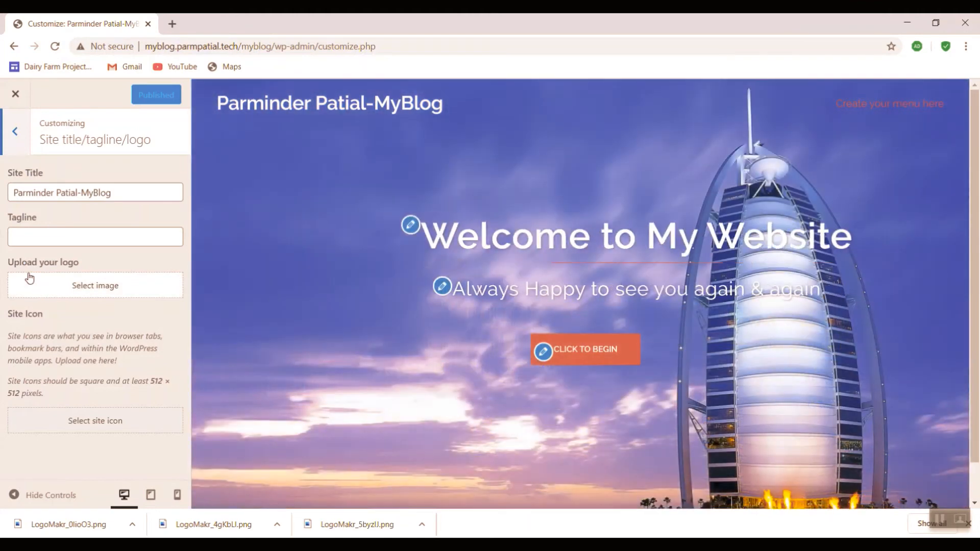
- Upload LogoMakr_4gKbLI.png from the Downloads folder and set it as the site logo
click(92, 289)
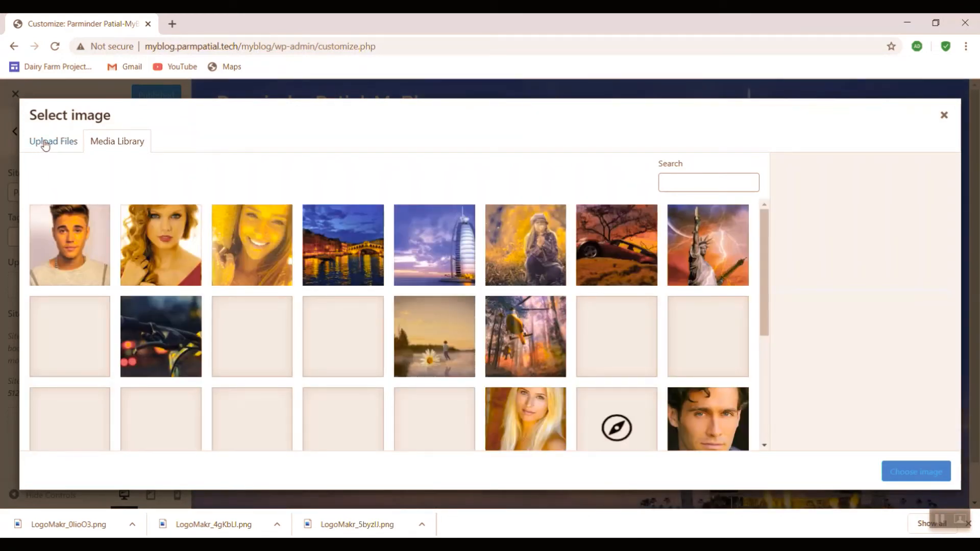
click(45, 145)
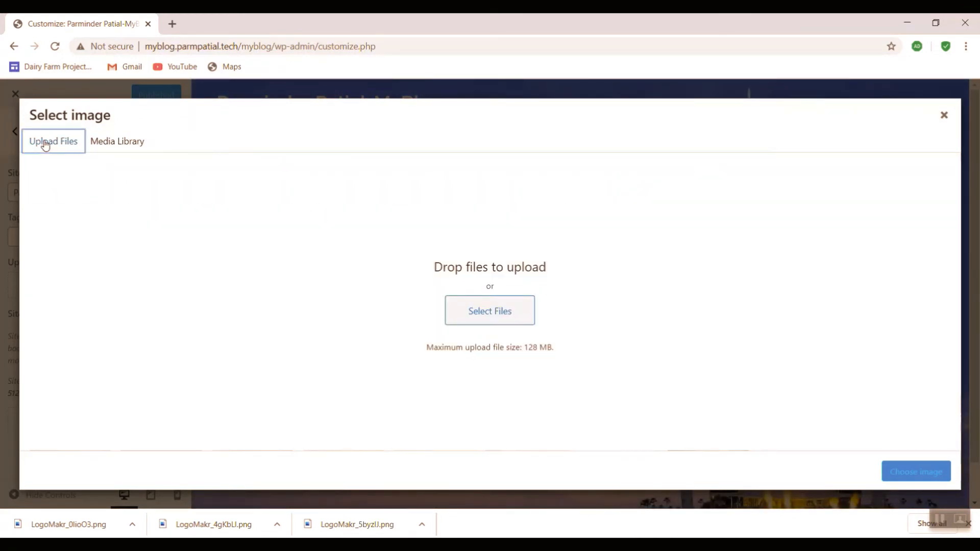
click(480, 311)
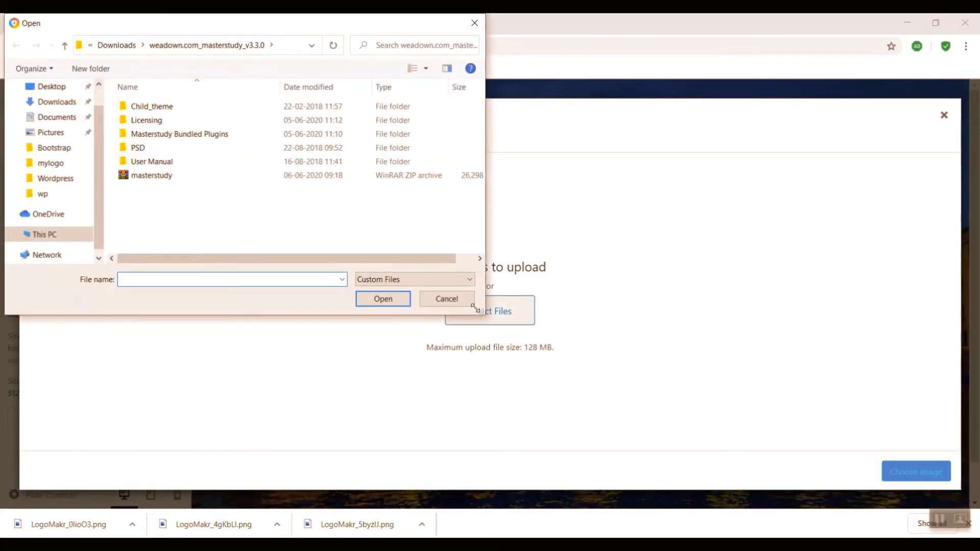
click(63, 102)
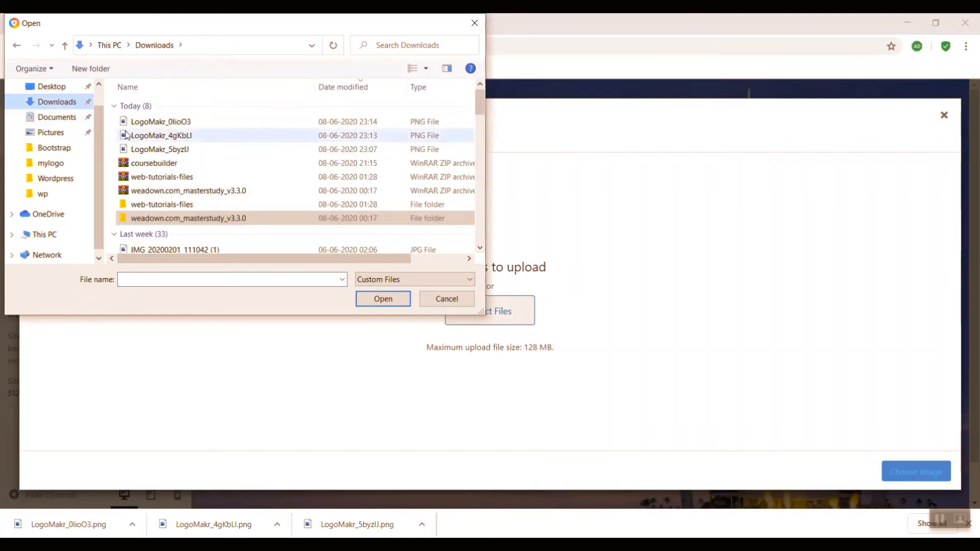
click(148, 140)
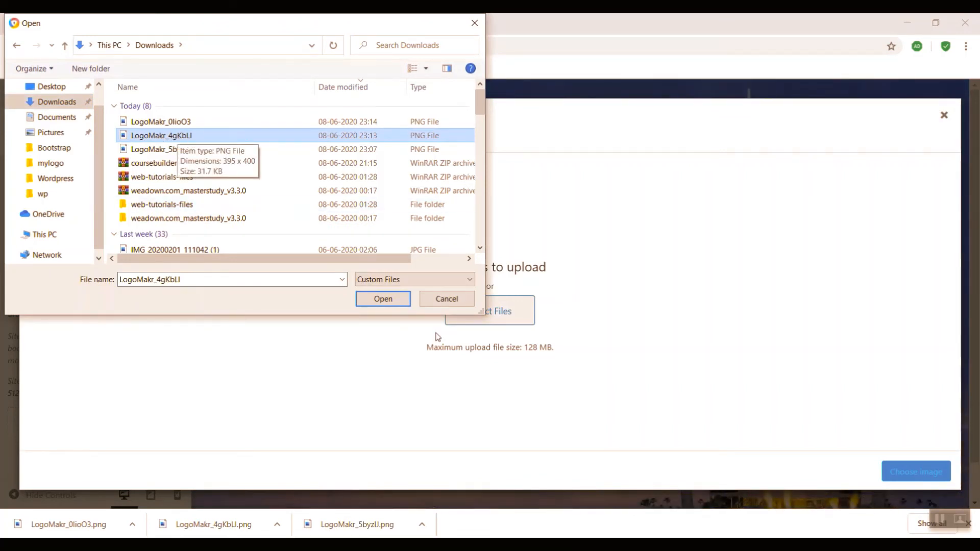
click(387, 303)
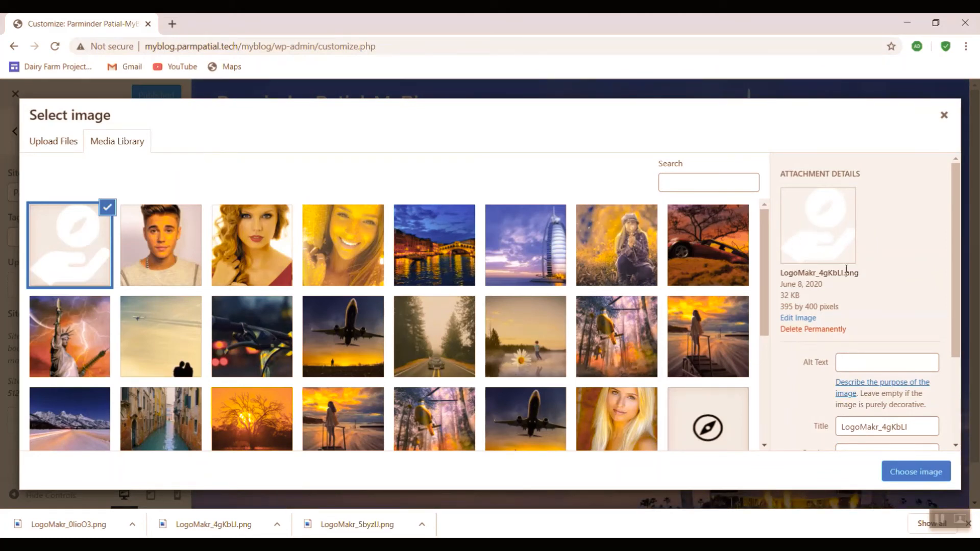
click(917, 473)
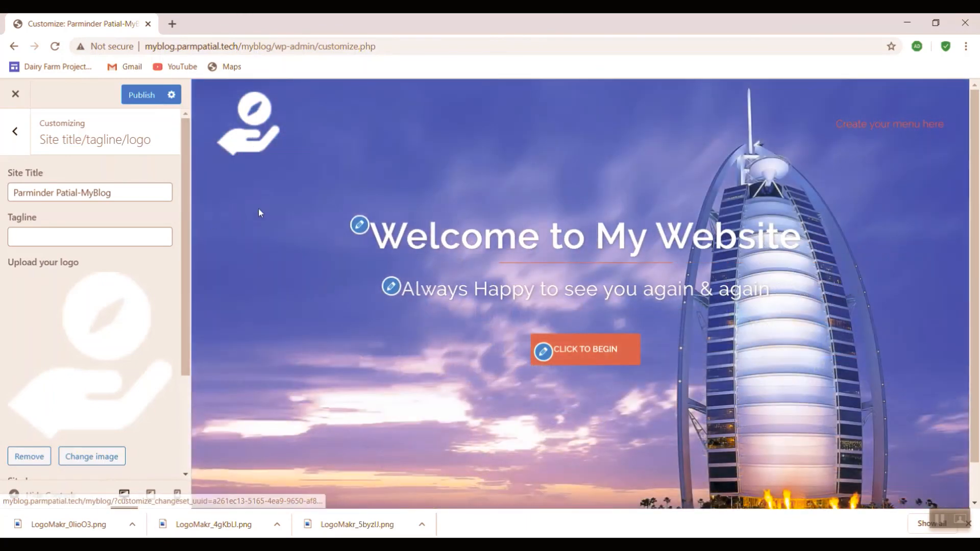
- Upload LogoMakr_0IioO3.png from Downloads as the site icon and crop it to the full compass circle
scroll(255, 211, down, 1)
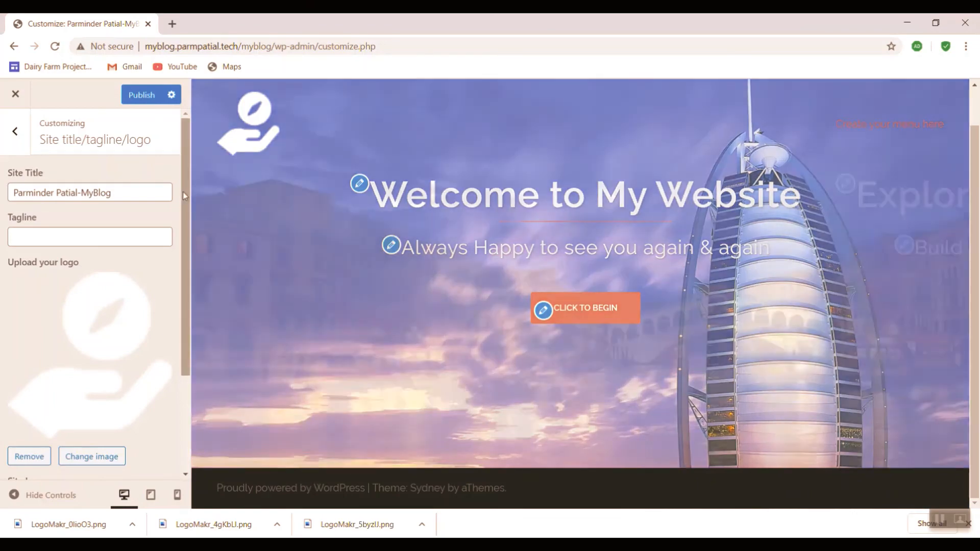
drag(182, 191, 187, 312)
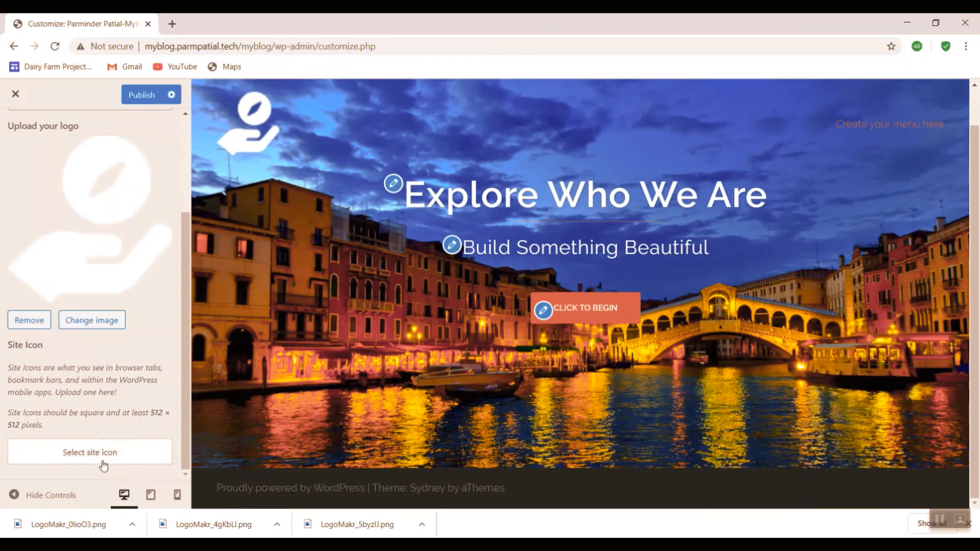
click(82, 456)
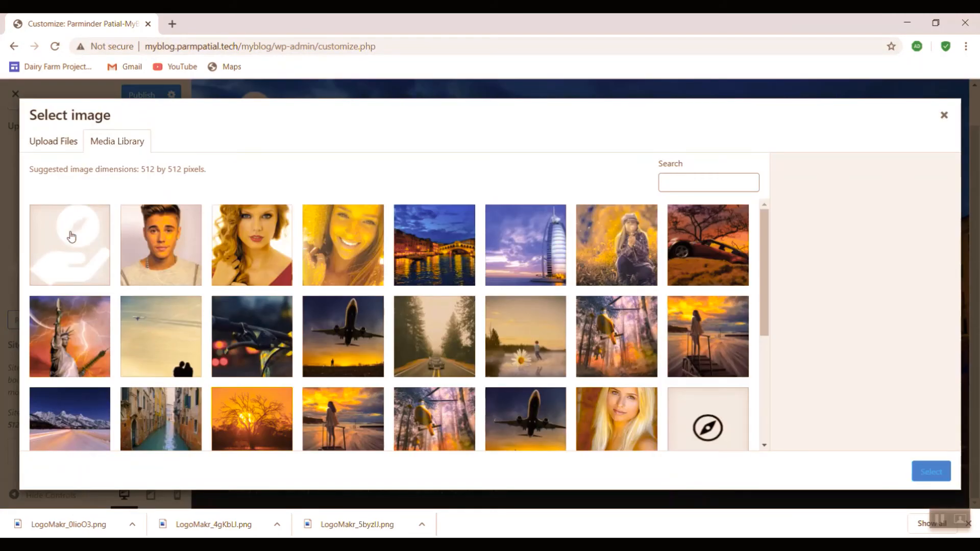
click(63, 147)
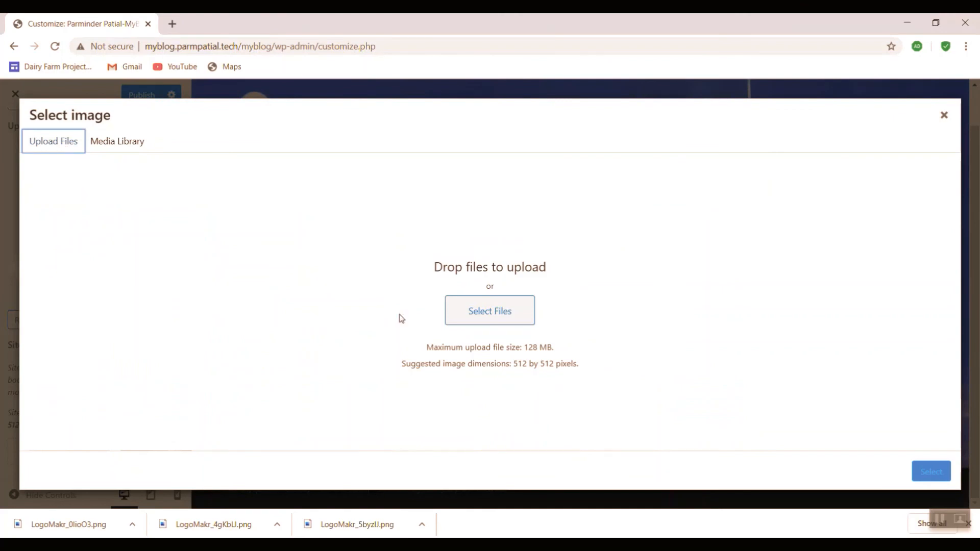
click(485, 312)
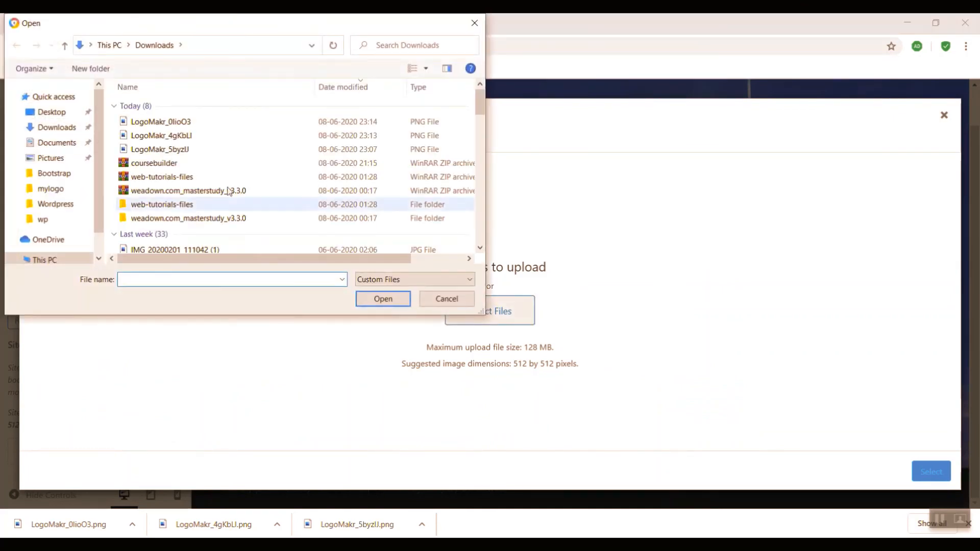
click(177, 123)
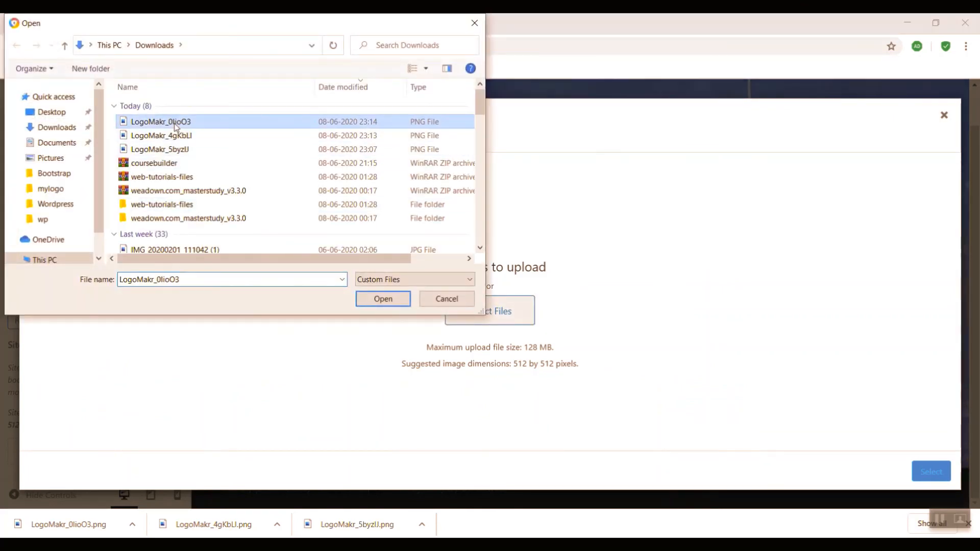
click(383, 300)
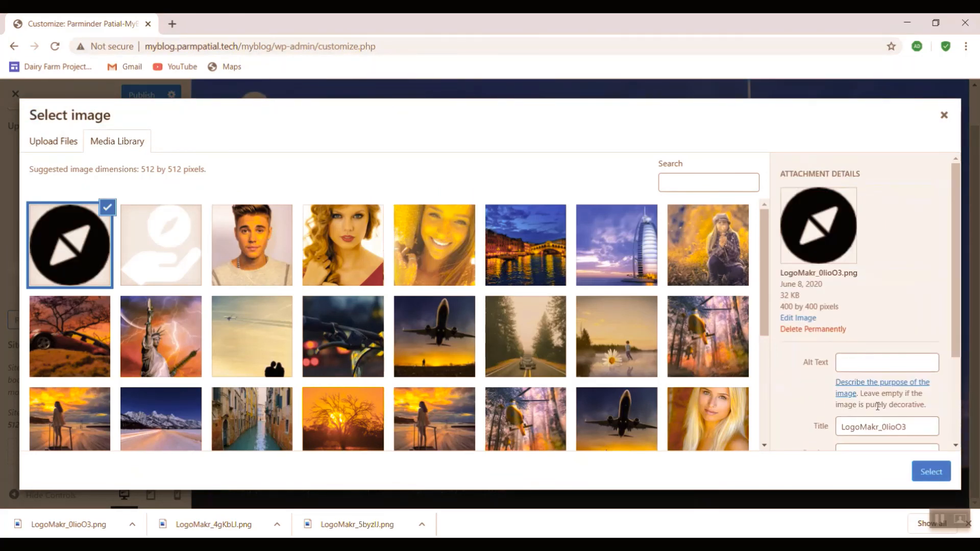
click(932, 473)
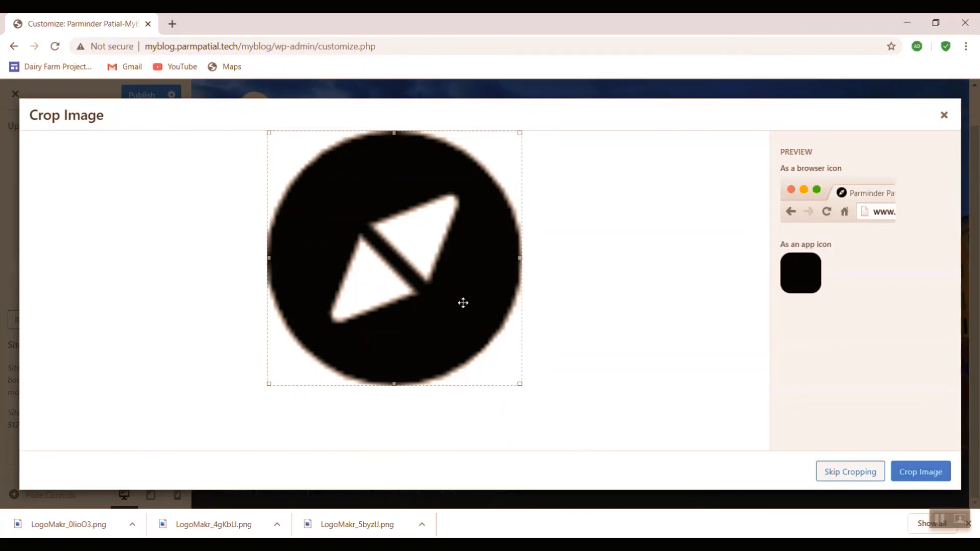
click(929, 474)
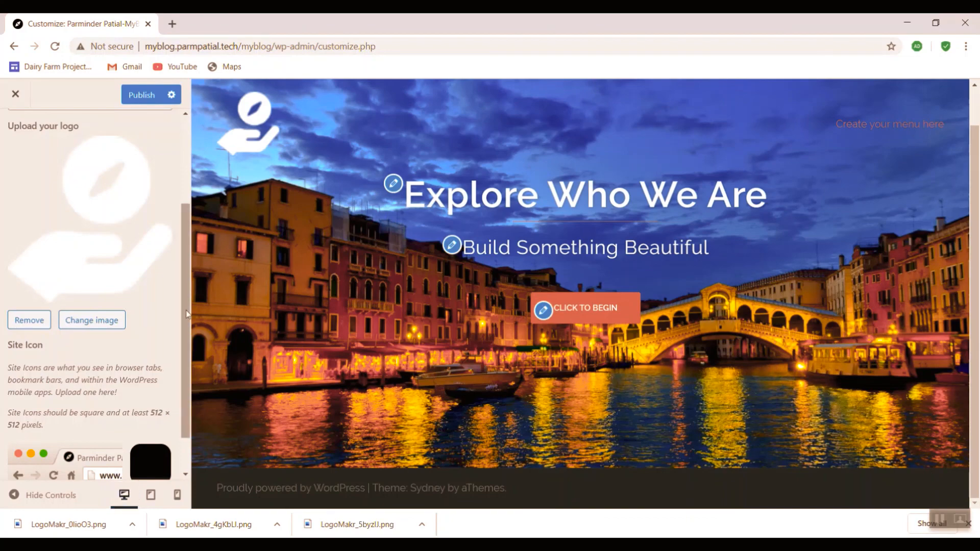
drag(186, 312, 189, 283)
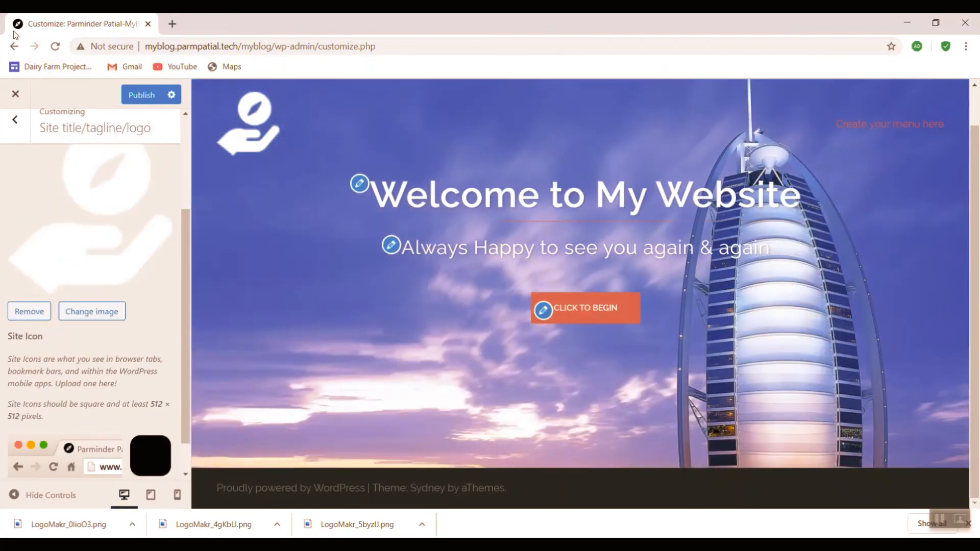